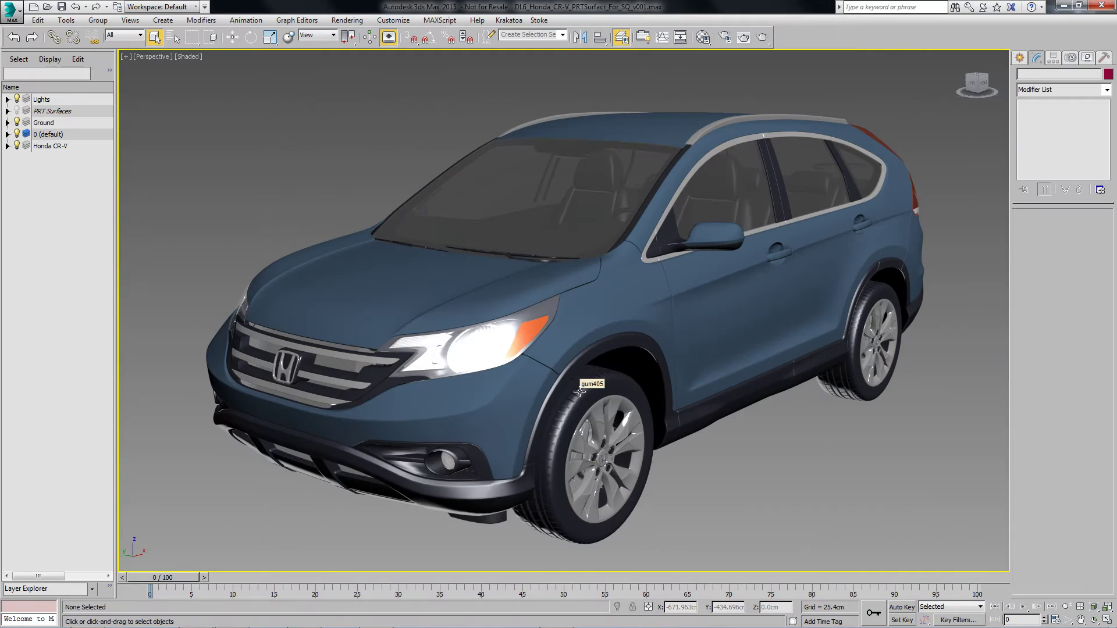
Make the PRT Surfaces layer visible and expand it to list its surface objects.
{"action": "middle_click_drag", "start_coordinate": [717, 439], "coordinate": [745, 438], "text": "alt"}
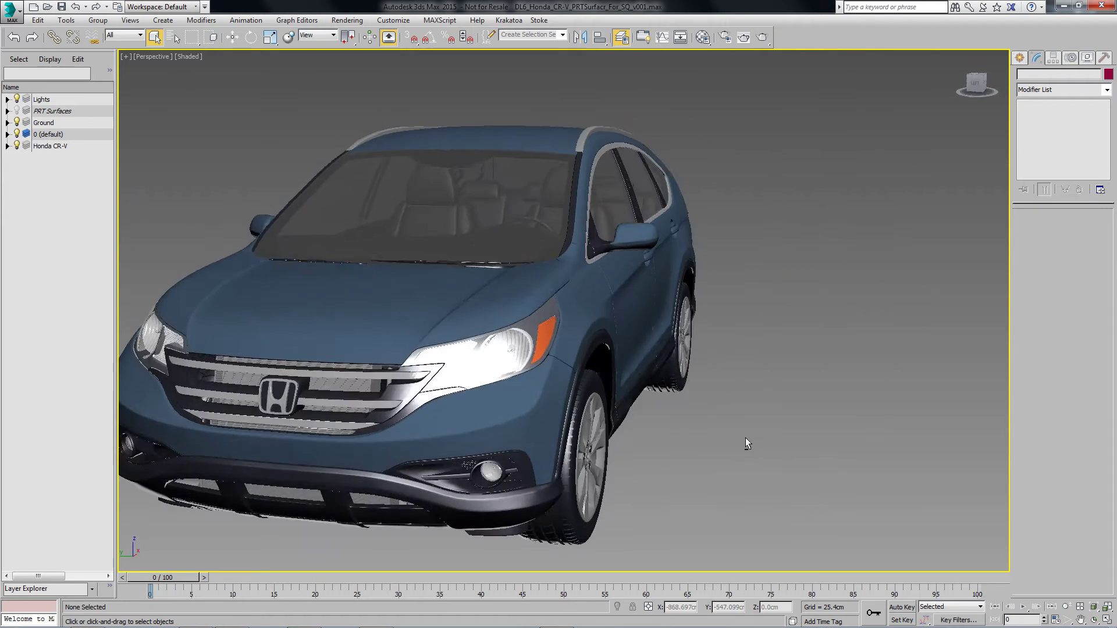
{"action": "scroll", "coordinate": [745, 442], "scroll_direction": "down", "scroll_amount": 5}
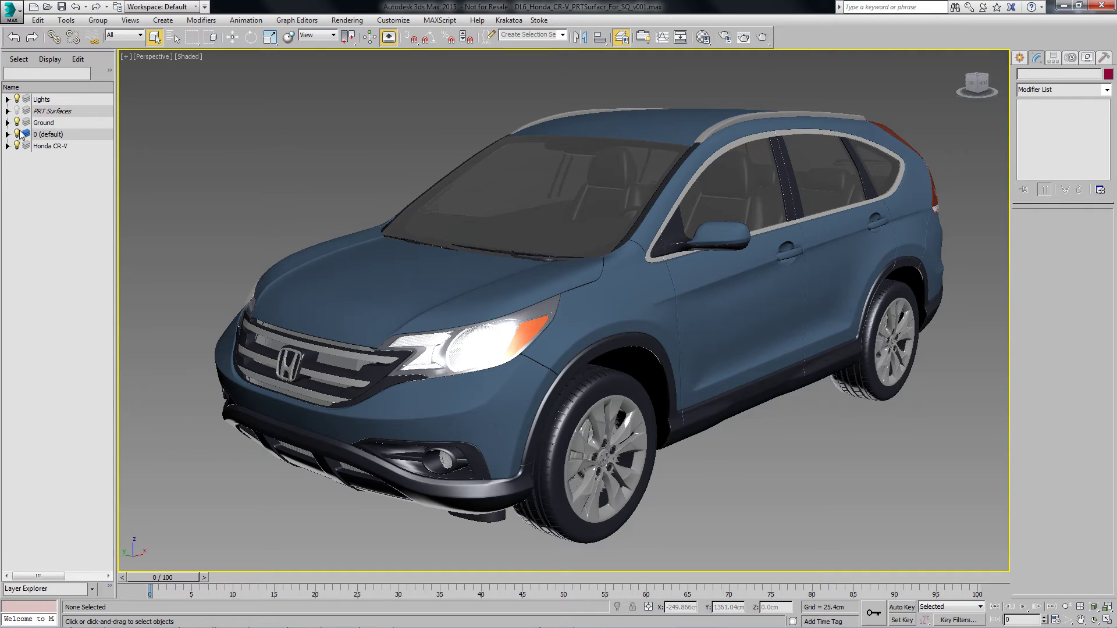
{"action": "left_click", "coordinate": [17, 111]}
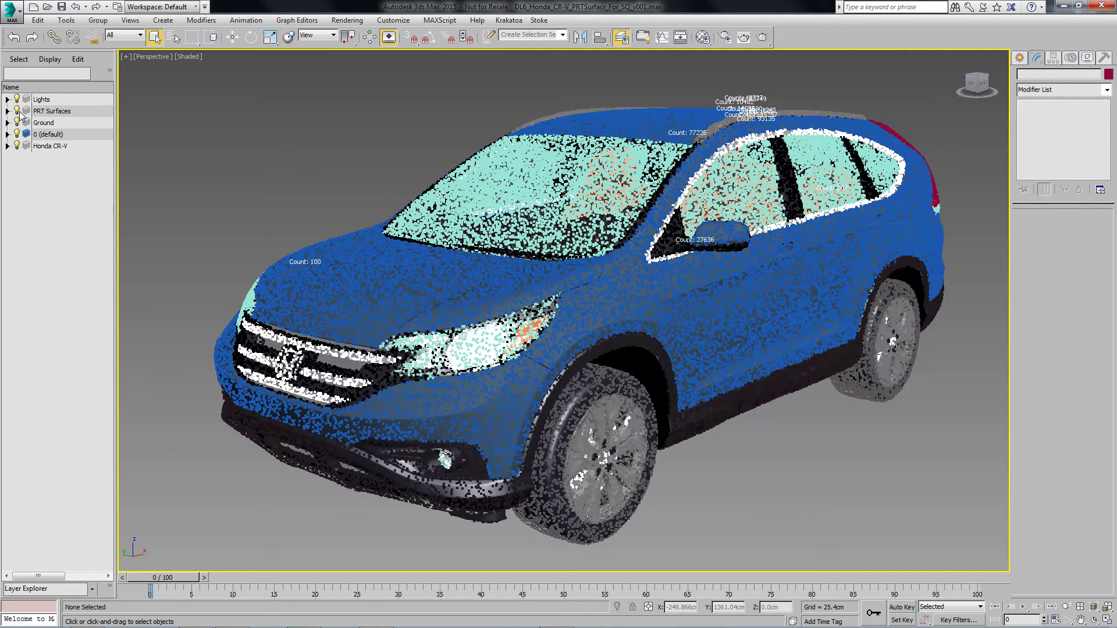
{"action": "left_click", "coordinate": [7, 110]}
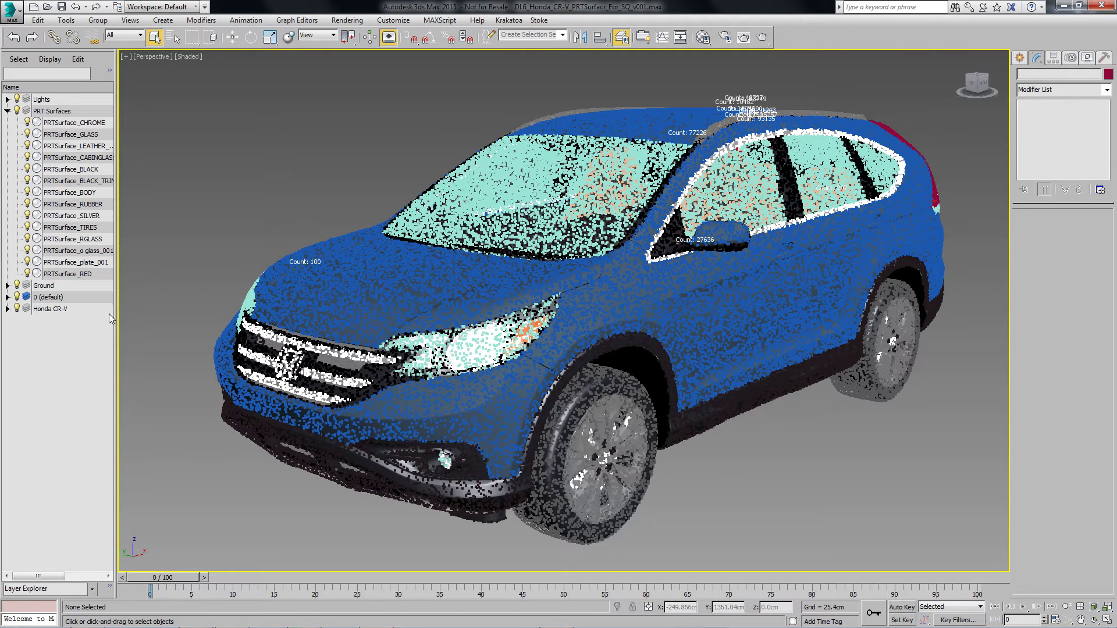
Select PRTSurface_CHROME and examine its list of source objects and its Spacing parameter.
{"action": "left_click", "coordinate": [61, 124]}
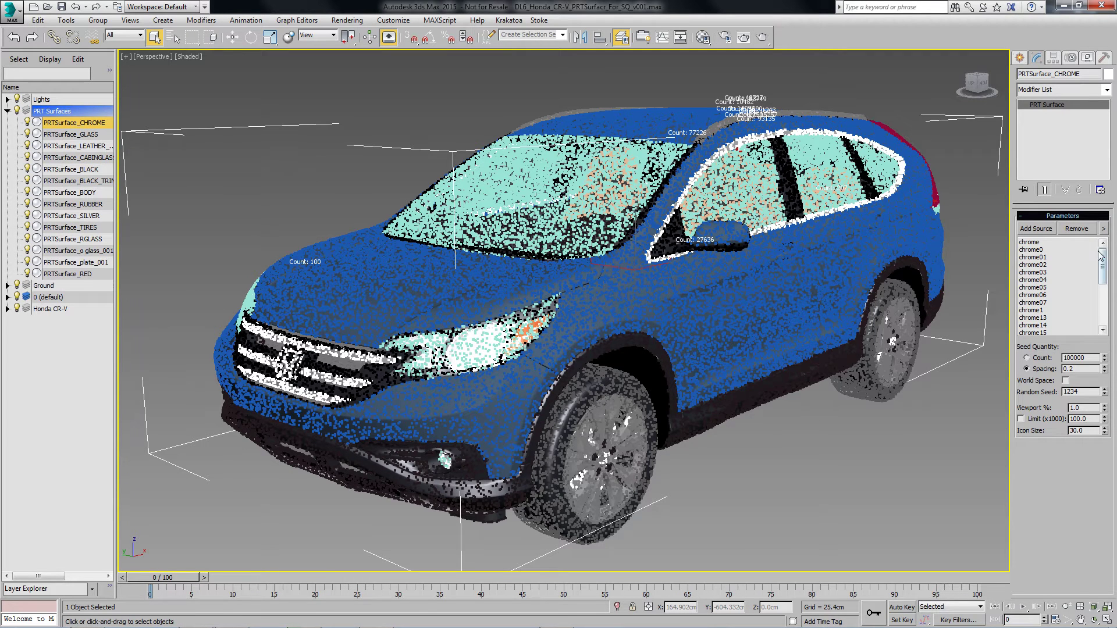
{"action": "left_click_drag", "start_coordinate": [1103, 259], "coordinate": [1111, 233]}
{"action": "double_click", "coordinate": [1082, 368]}
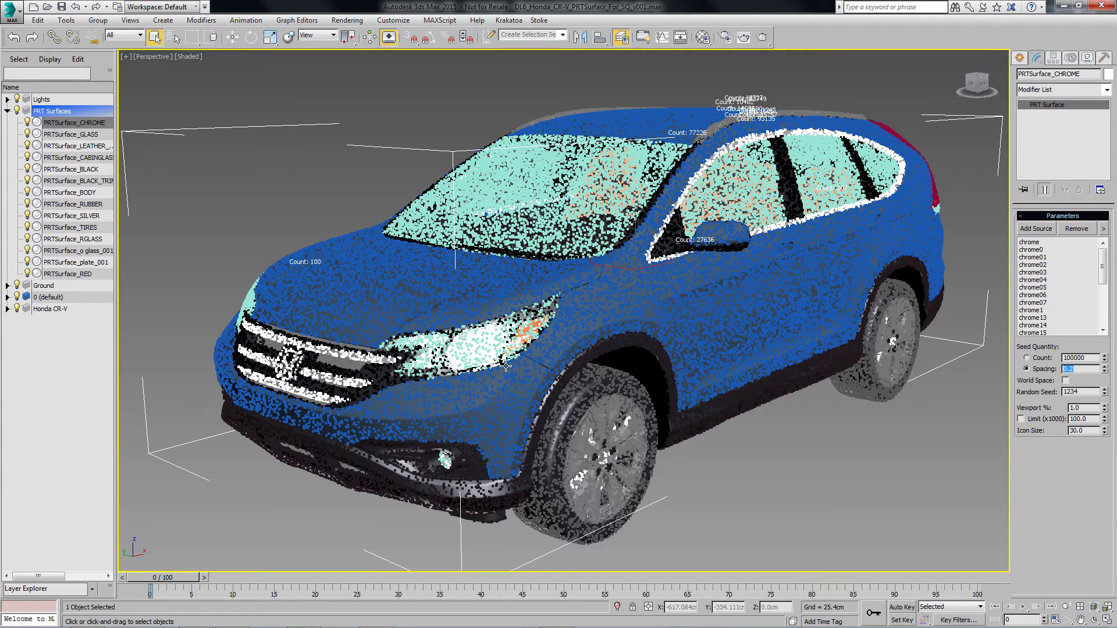
Hide the Honda CR-V geometry layer so only the particle surfaces of the car are displayed.
{"action": "left_click", "coordinate": [17, 308]}
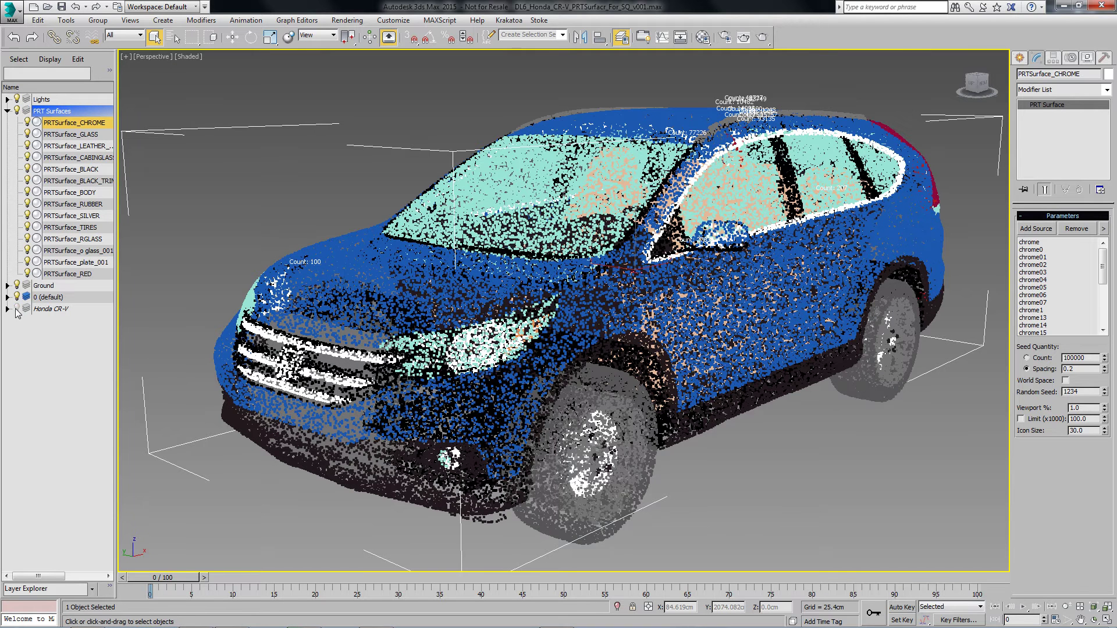
{"action": "left_click", "coordinate": [423, 368]}
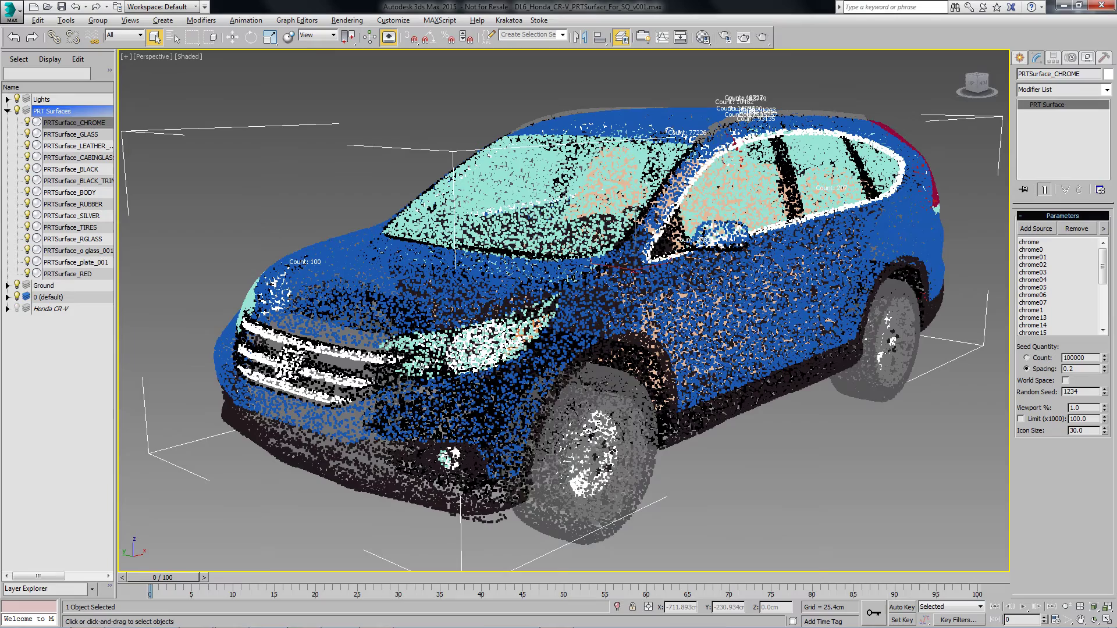
{"action": "middle_click_drag", "start_coordinate": [422, 368], "coordinate": [450, 366], "text": "alt"}
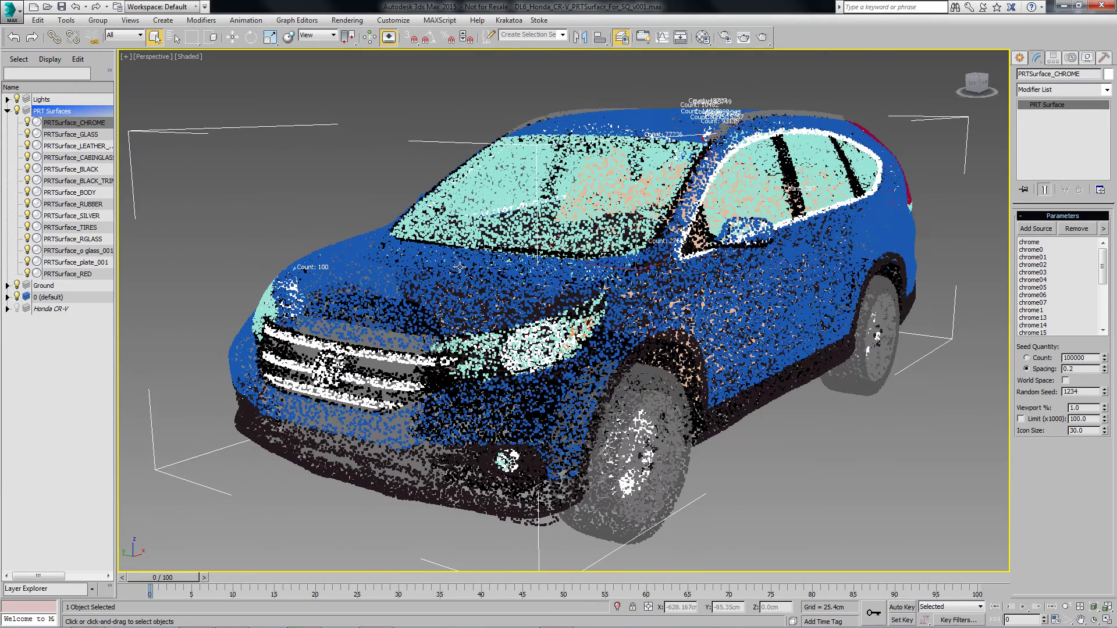
Open the Krakatoa settings and choose Save Particles To File Sequence as the render mode.
{"action": "left_click", "coordinate": [525, 21]}
{"action": "left_click", "coordinate": [524, 35]}
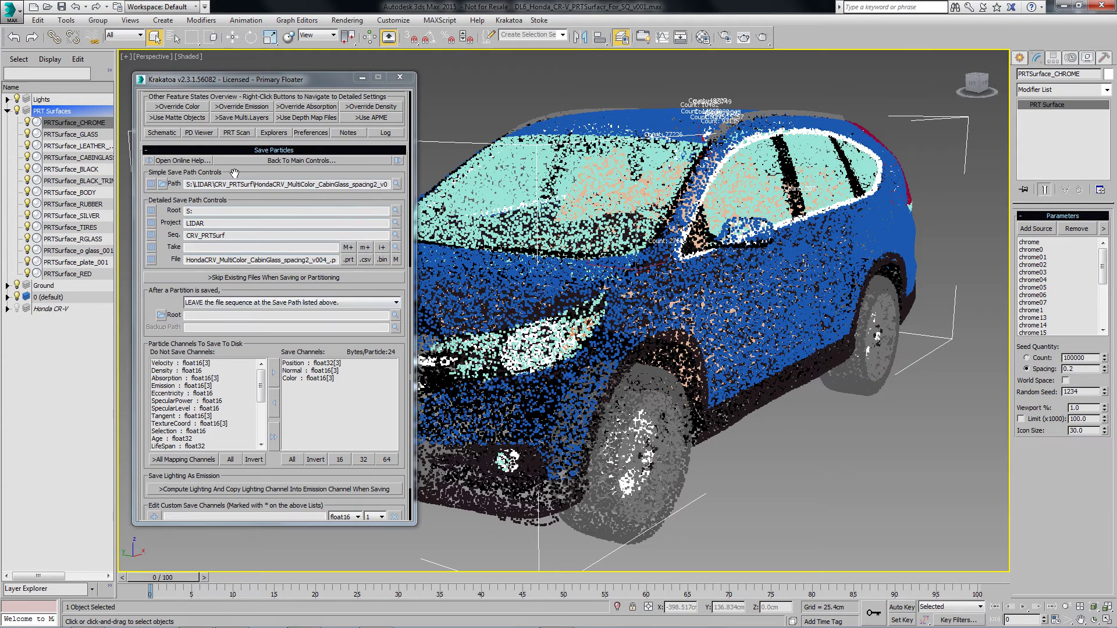
{"action": "left_click_drag", "start_coordinate": [235, 172], "coordinate": [242, 295]}
{"action": "scroll", "coordinate": [242, 295], "scroll_direction": "up", "scroll_amount": 2}
{"action": "left_click", "coordinate": [181, 224]}
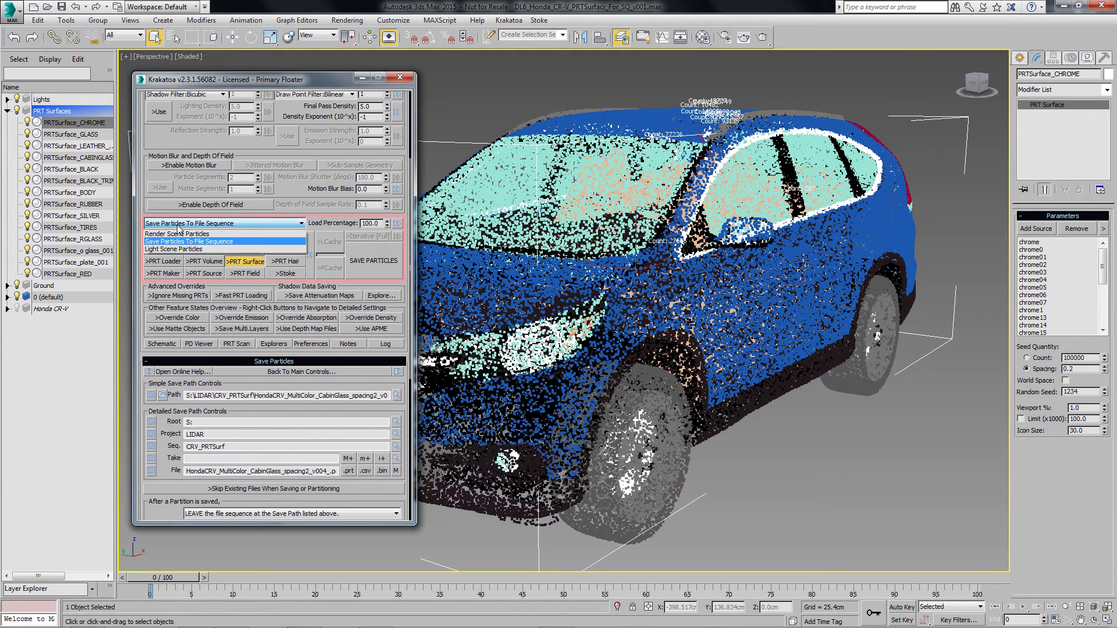
{"action": "left_click", "coordinate": [195, 241]}
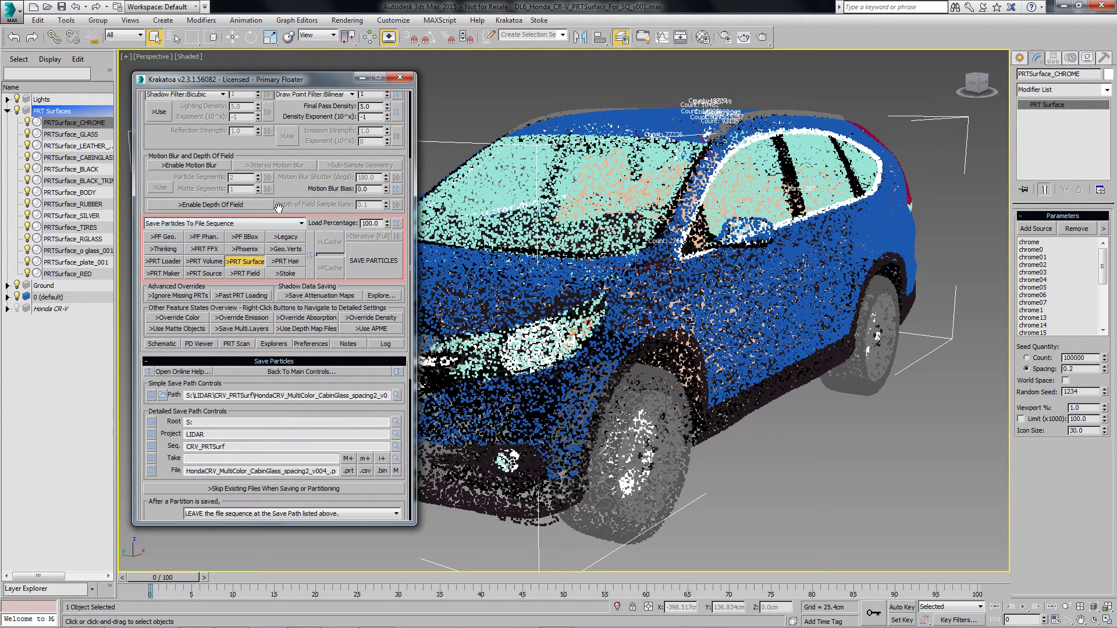
Check the Position, Normal and Color channels in the save list and save the particles to disk.
{"action": "left_click_drag", "start_coordinate": [281, 207], "coordinate": [301, 86]}
{"action": "scroll", "coordinate": [294, 273], "scroll_direction": "down", "scroll_amount": 2}
{"action": "left_click", "coordinate": [307, 368]}
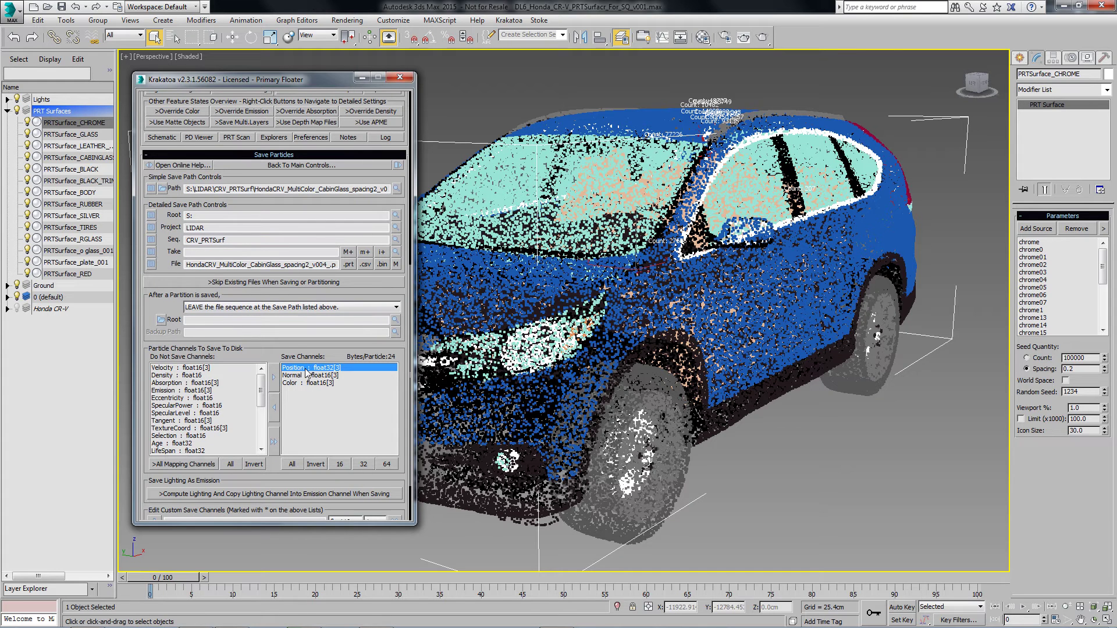
{"action": "left_click", "coordinate": [304, 376]}
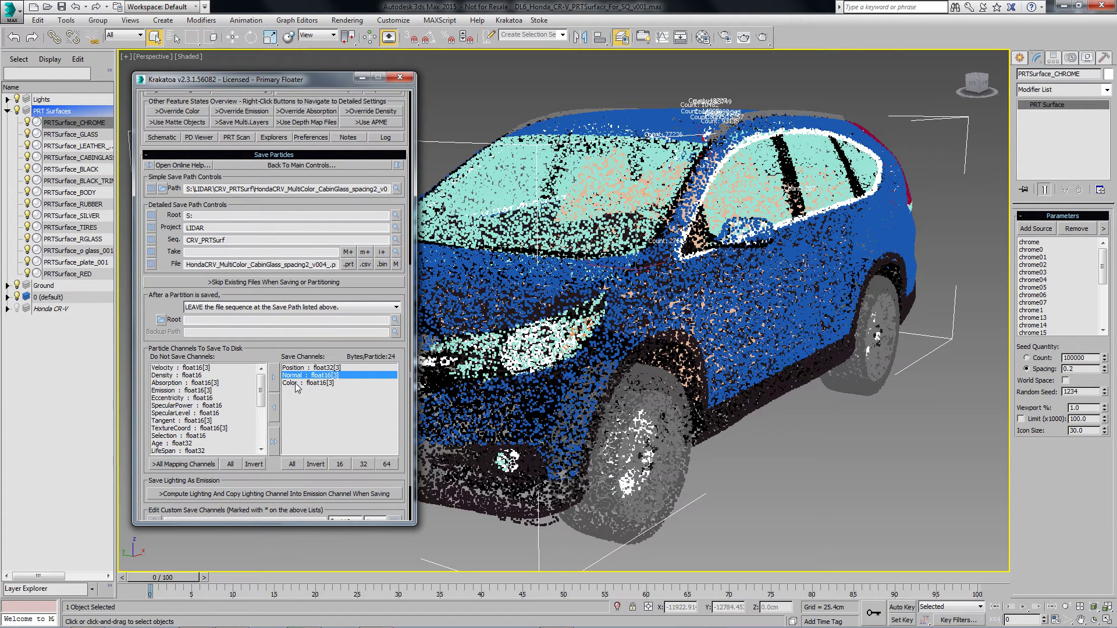
{"action": "left_click", "coordinate": [295, 384]}
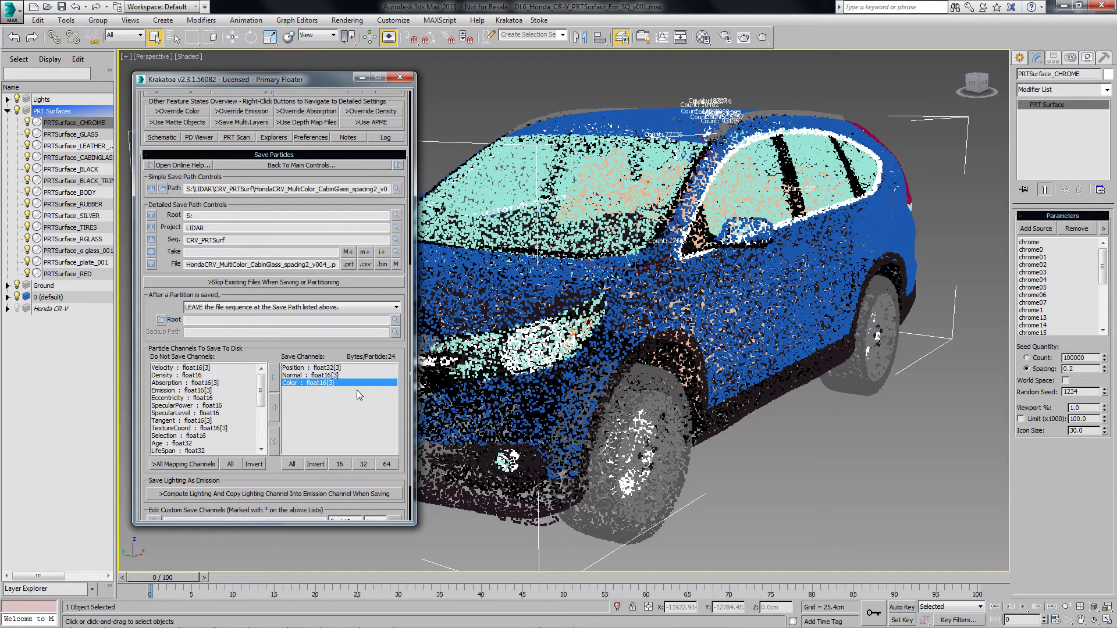
{"action": "left_click_drag", "start_coordinate": [370, 297], "coordinate": [372, 460]}
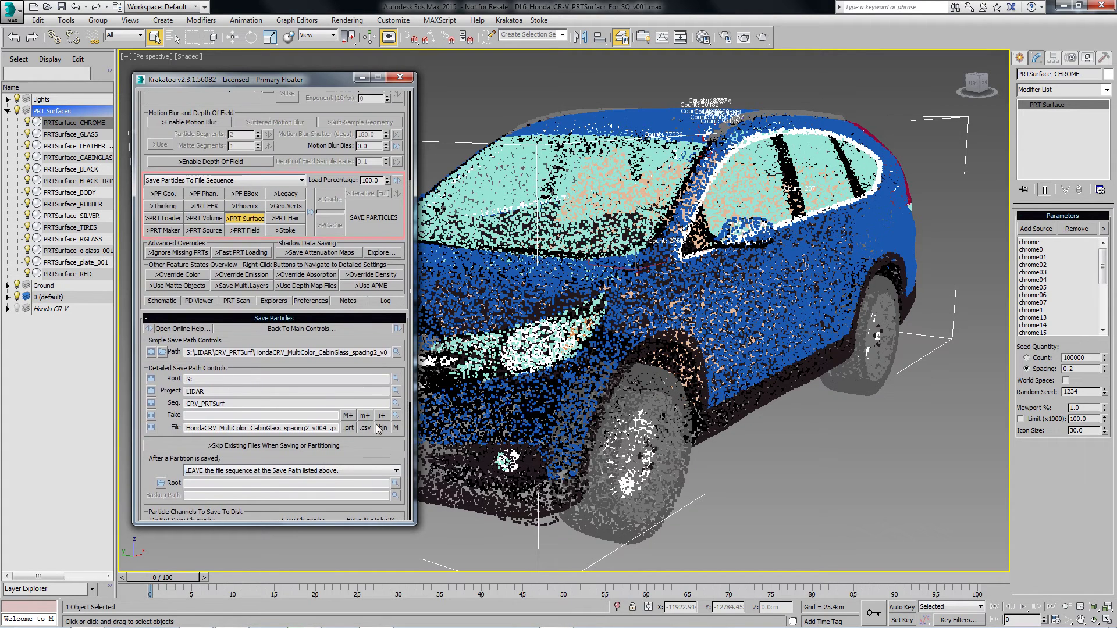
{"action": "left_click", "coordinate": [377, 226]}
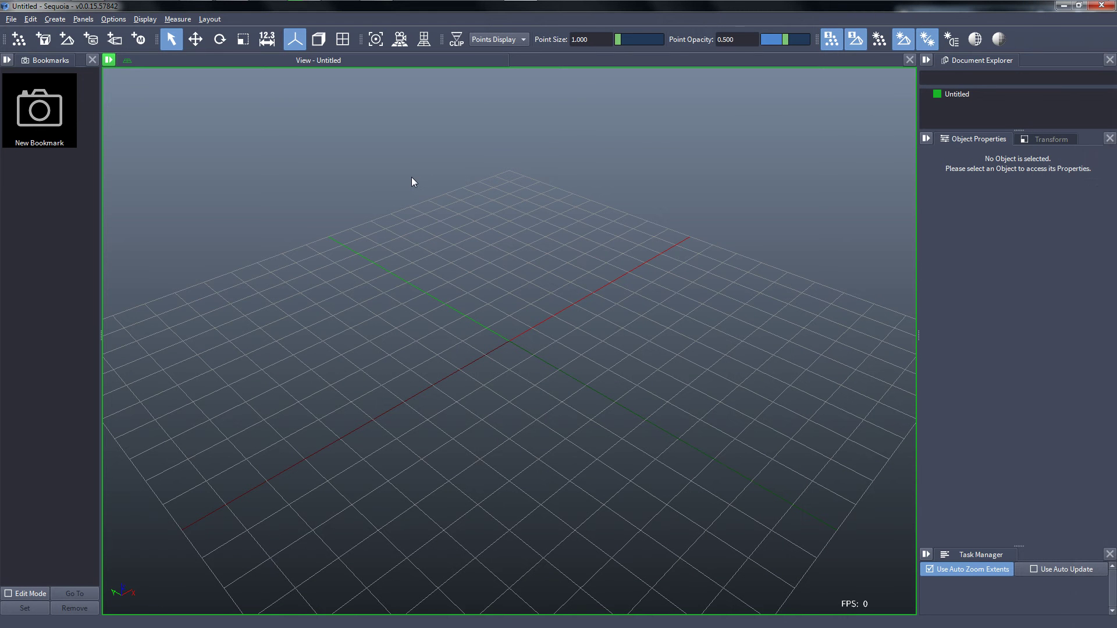
Switch to Sequoia and import HondaCRV_MultiColor_NoGlass_spacing02in_v004_0000.sprt from the PRT folder inside CRV_PRTSurf.
{"action": "left_click", "coordinate": [19, 39]}
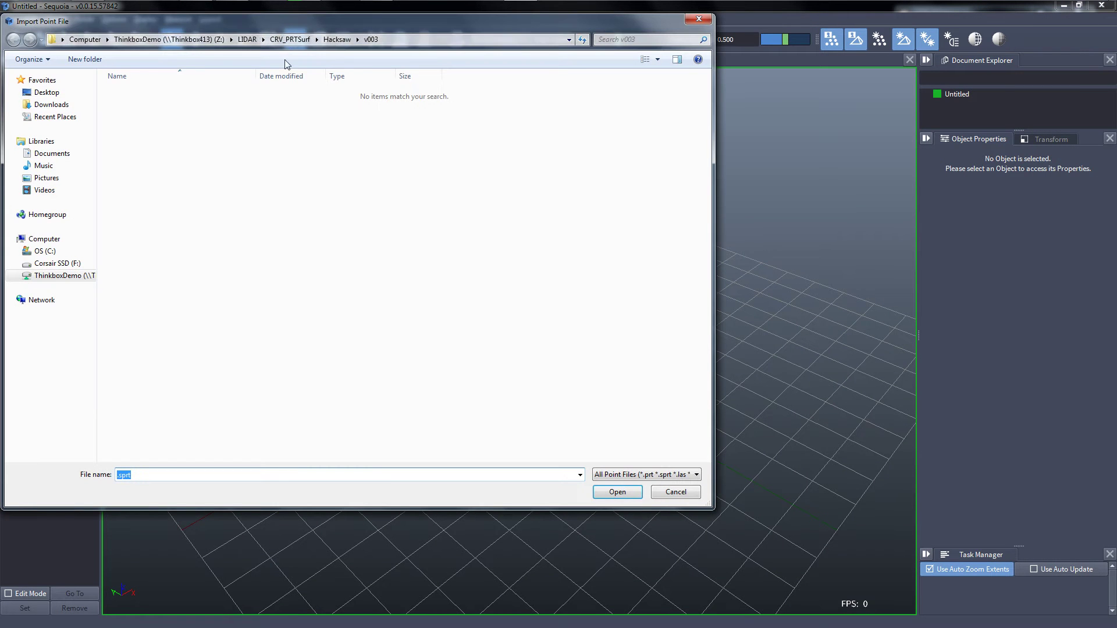
{"action": "left_click", "coordinate": [290, 44]}
{"action": "double_click", "coordinate": [221, 105]}
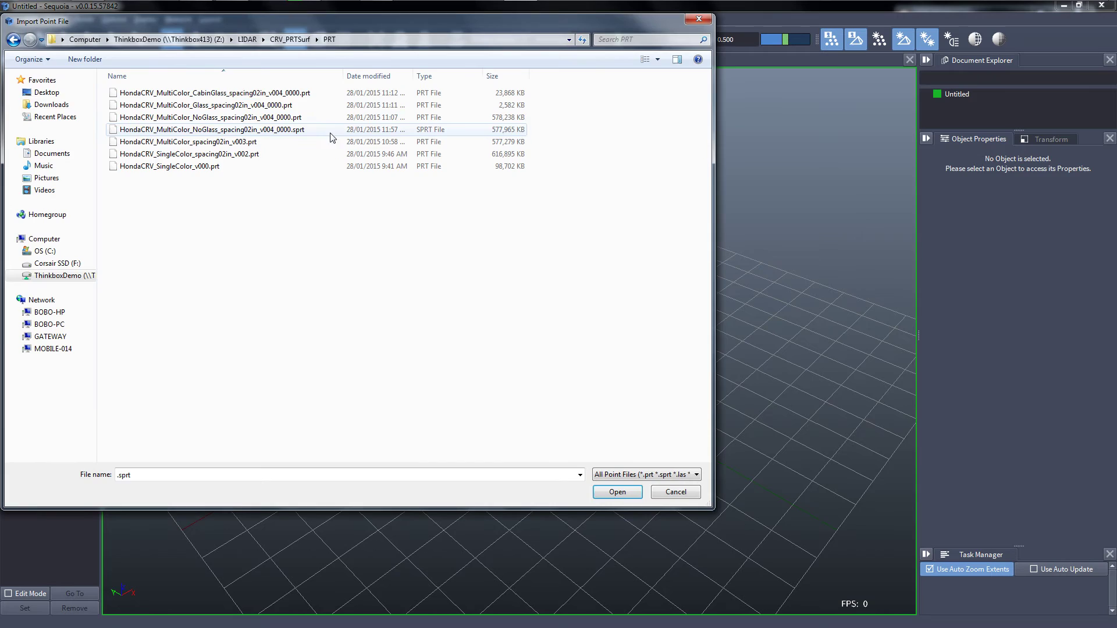
{"action": "left_click", "coordinate": [282, 130]}
{"action": "double_click", "coordinate": [283, 131]}
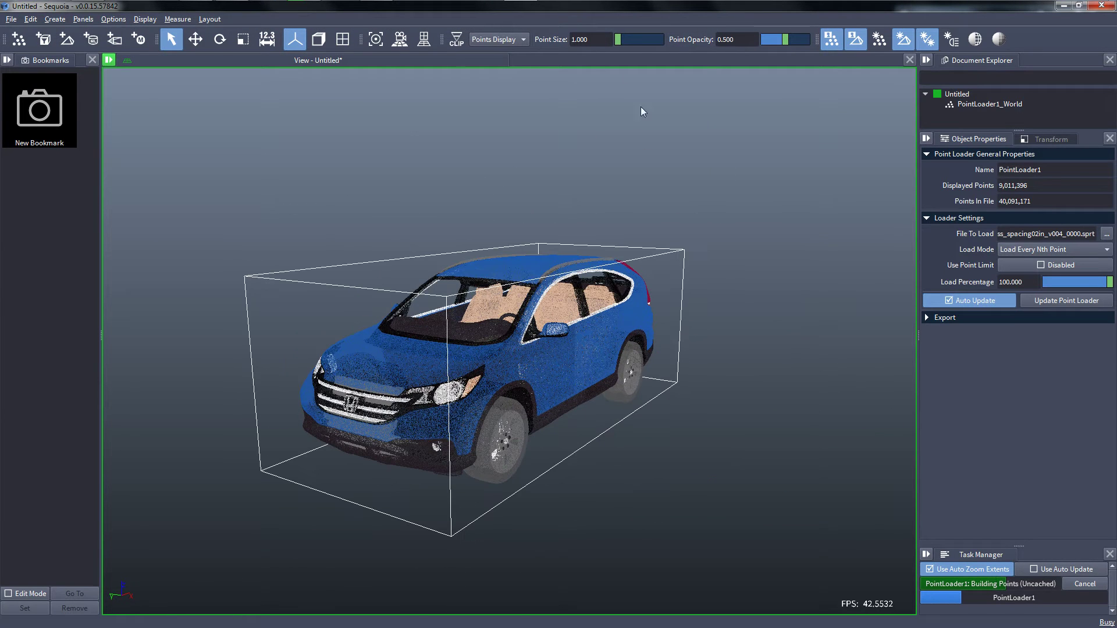
Set the point size to about 3.7 and the point opacity to 1.
{"action": "left_click_drag", "start_coordinate": [620, 45], "coordinate": [631, 48]}
{"action": "left_click", "coordinate": [805, 40]}
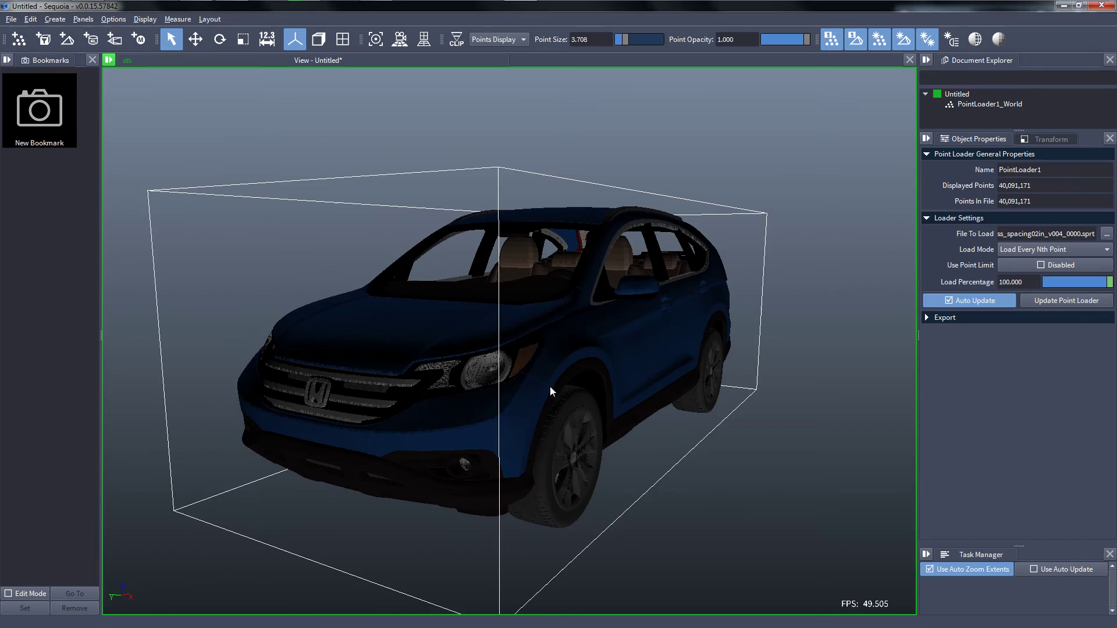
Try the alternative viewport light source on the car, restore the original one, and turn off point lighting.
{"action": "left_click", "coordinate": [930, 44]}
{"action": "left_click_drag", "start_coordinate": [654, 295], "coordinate": [300, 244], "text": "alt"}
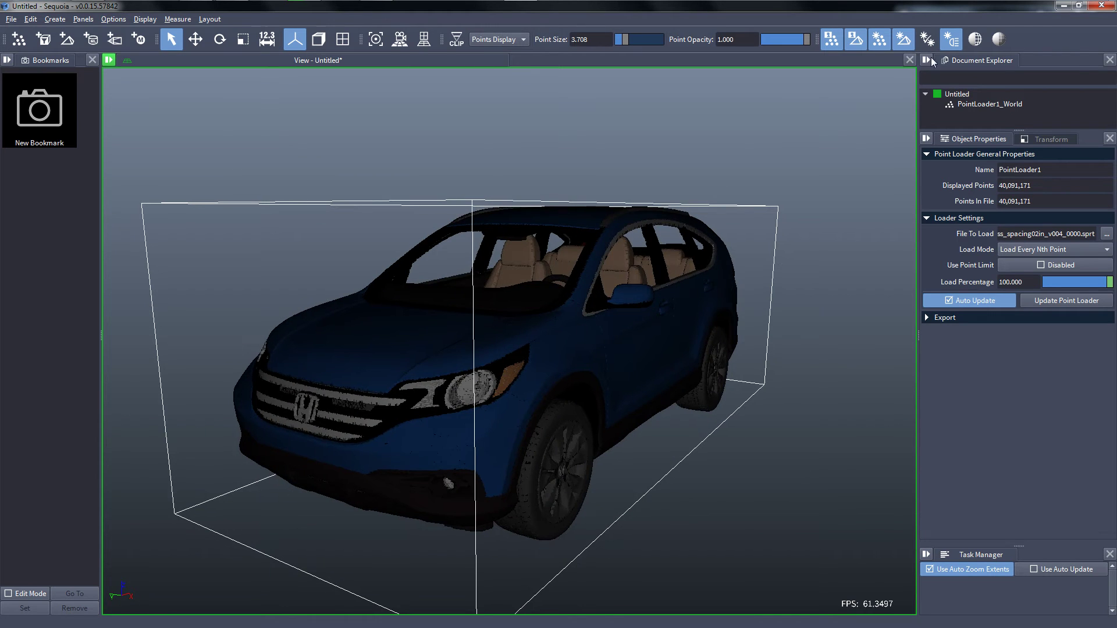
{"action": "left_click", "coordinate": [927, 40]}
{"action": "left_click", "coordinate": [879, 39]}
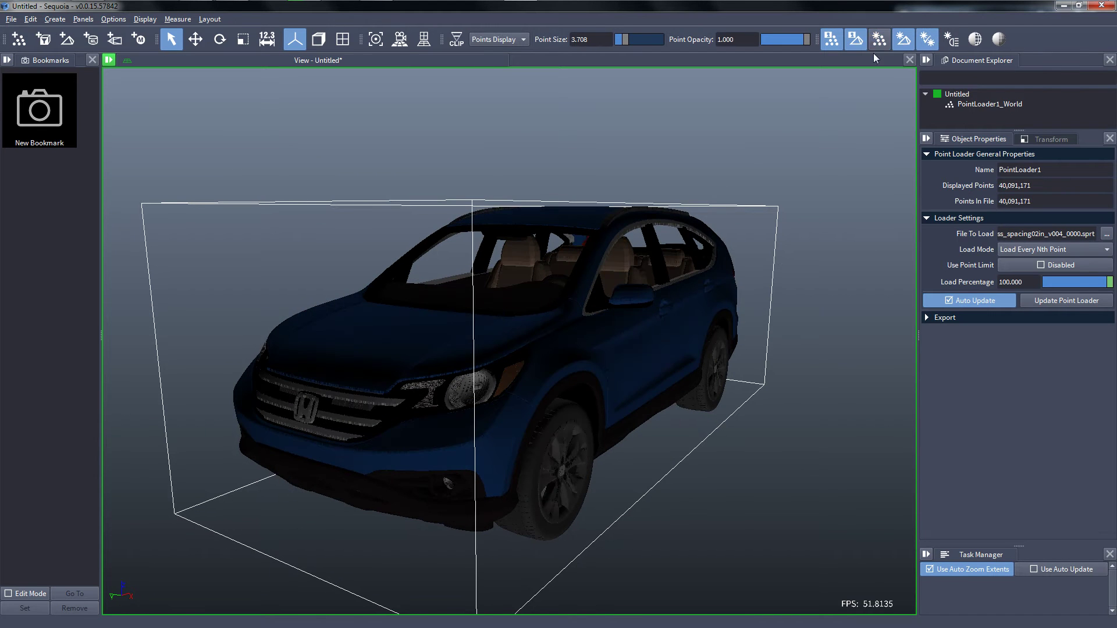
{"action": "left_click_drag", "start_coordinate": [668, 398], "coordinate": [395, 304], "text": "alt"}
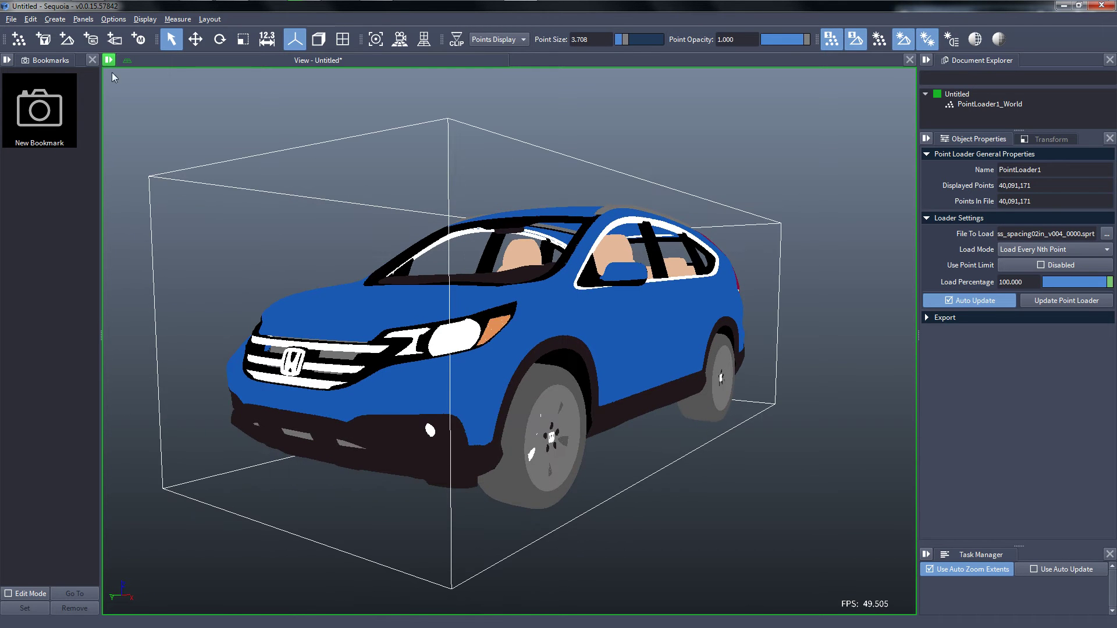
Create a point region and a mesher for the loaded car points, and cancel the mesh calculation.
{"action": "left_click", "coordinate": [44, 39]}
{"action": "left_click", "coordinate": [67, 39]}
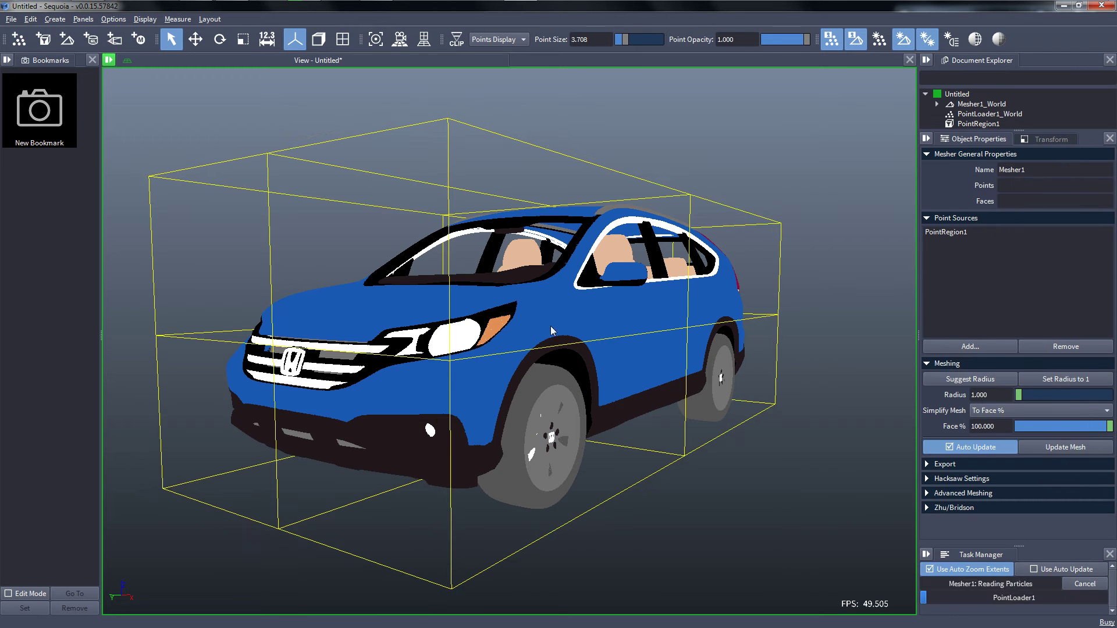
{"action": "left_click", "coordinate": [1082, 584]}
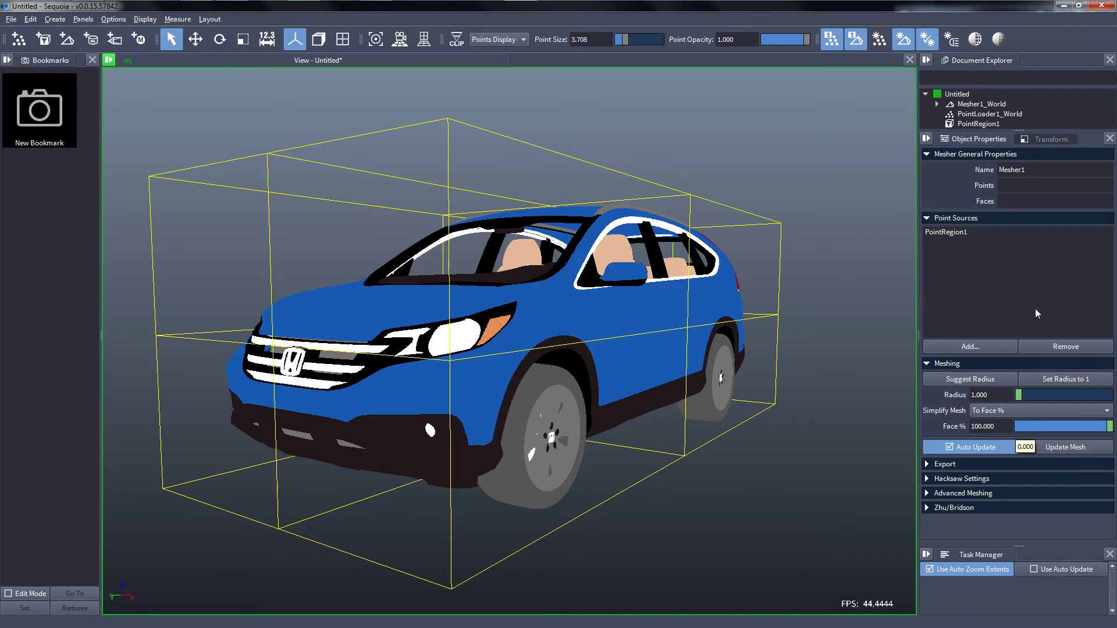
Set the mesher's Z Cells to 2 in the Hacksaw Settings.
{"action": "left_click_drag", "start_coordinate": [993, 427], "coordinate": [958, 429]}
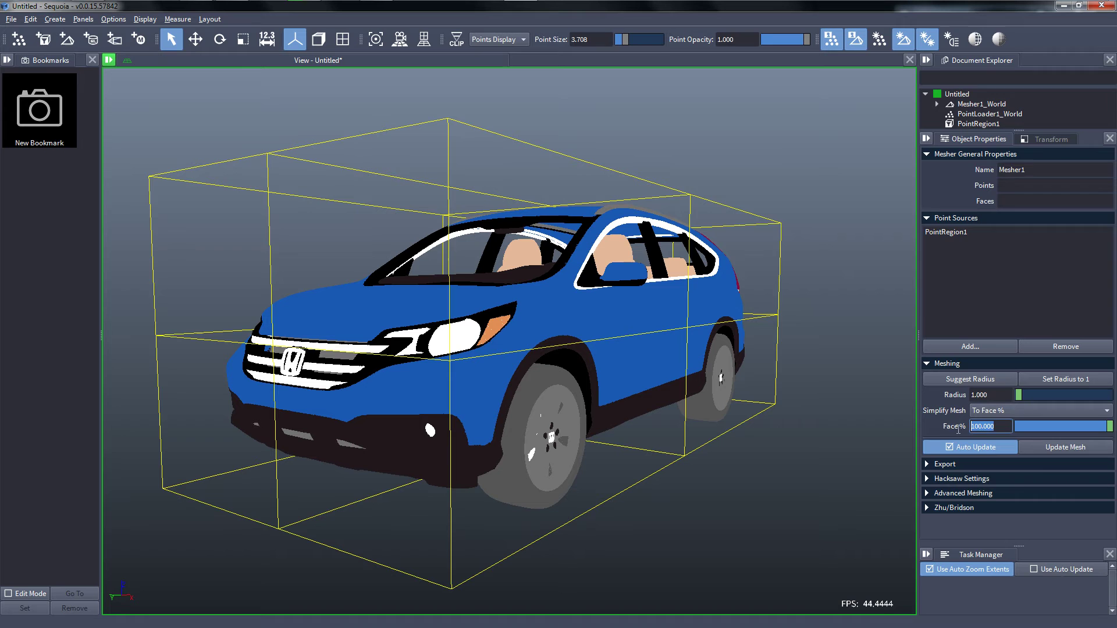
{"action": "left_click", "coordinate": [982, 479]}
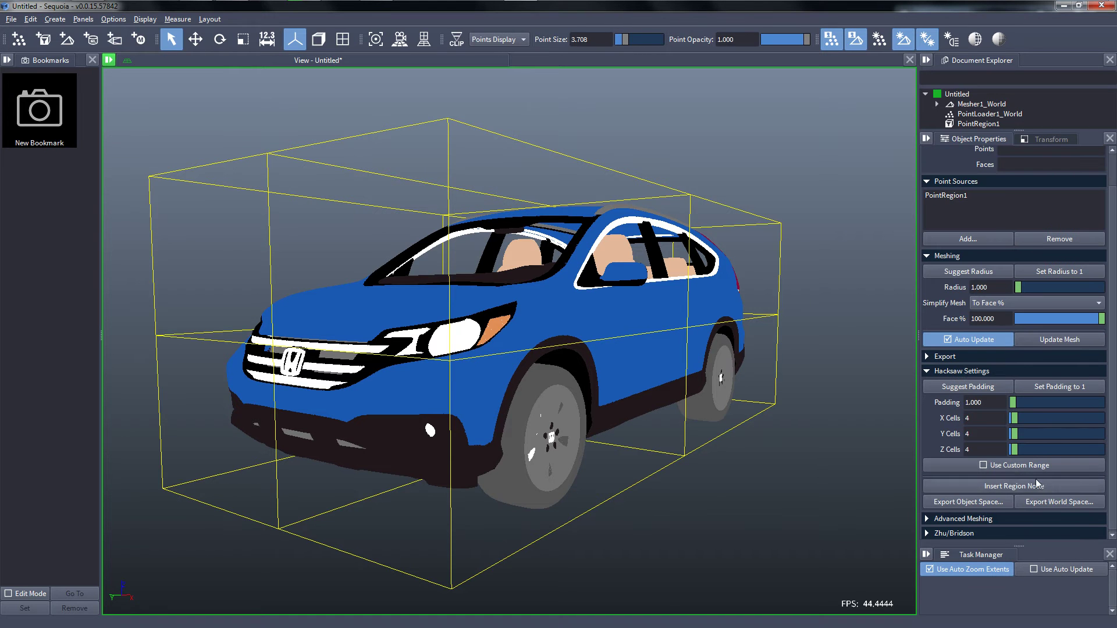
{"action": "double_click", "coordinate": [985, 450]}
{"action": "type", "text": "2"}
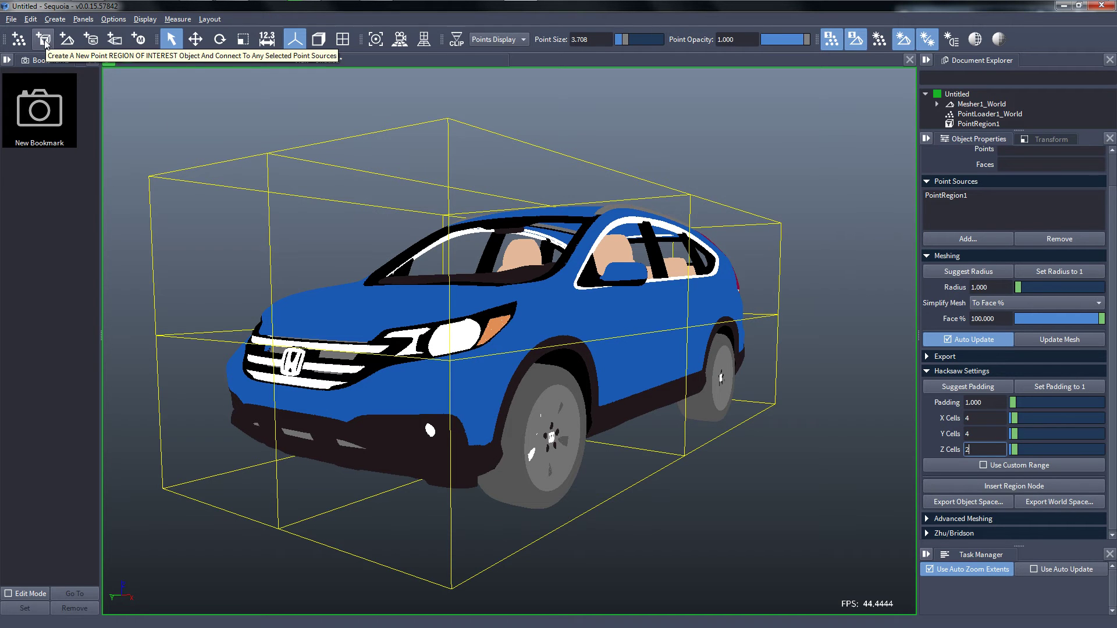
In a new document, import HondaCRV_HS422__01of16.xmesh from the Hacksaw v001 folder with Multiple Partitions loading enabled.
{"action": "left_click", "coordinate": [11, 20]}
{"action": "left_click", "coordinate": [21, 33]}
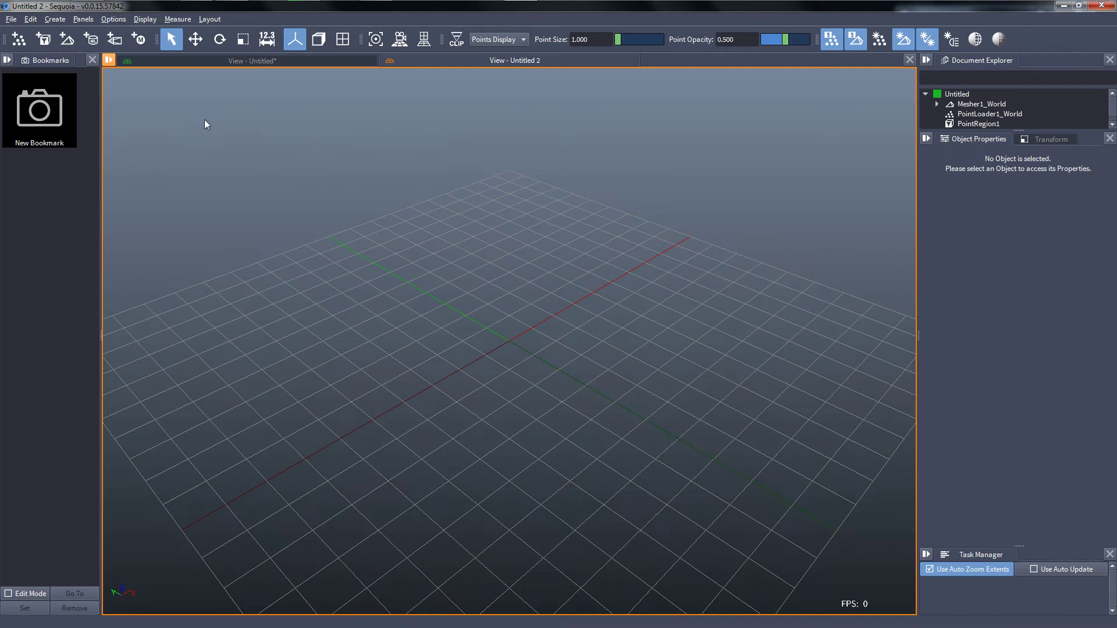
{"action": "left_click", "coordinate": [90, 39]}
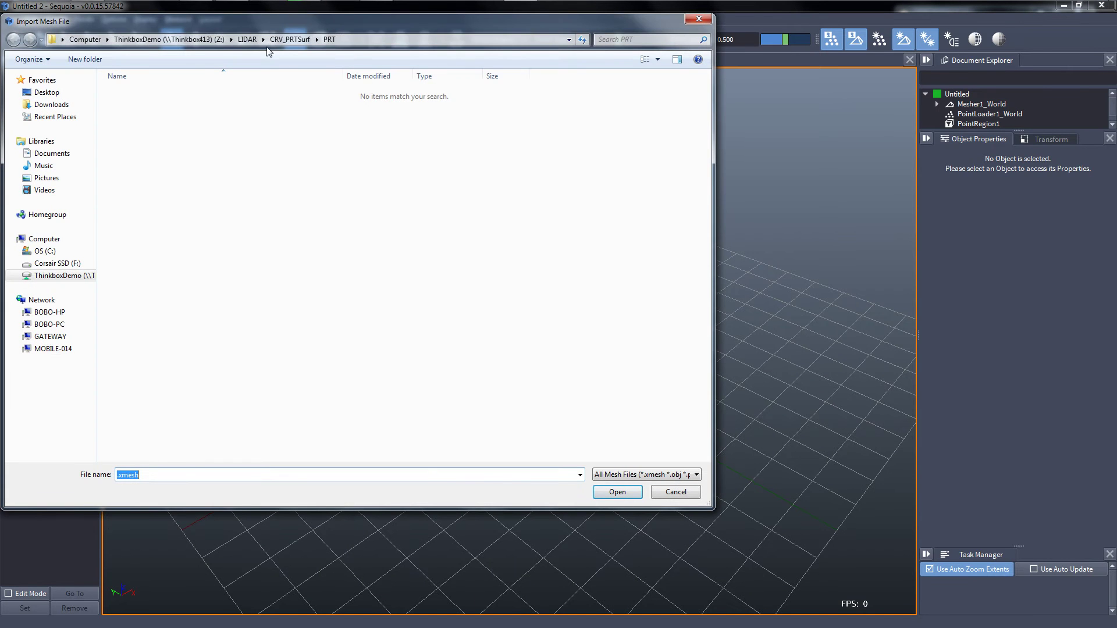
{"action": "left_click", "coordinate": [289, 39]}
{"action": "double_click", "coordinate": [134, 93]}
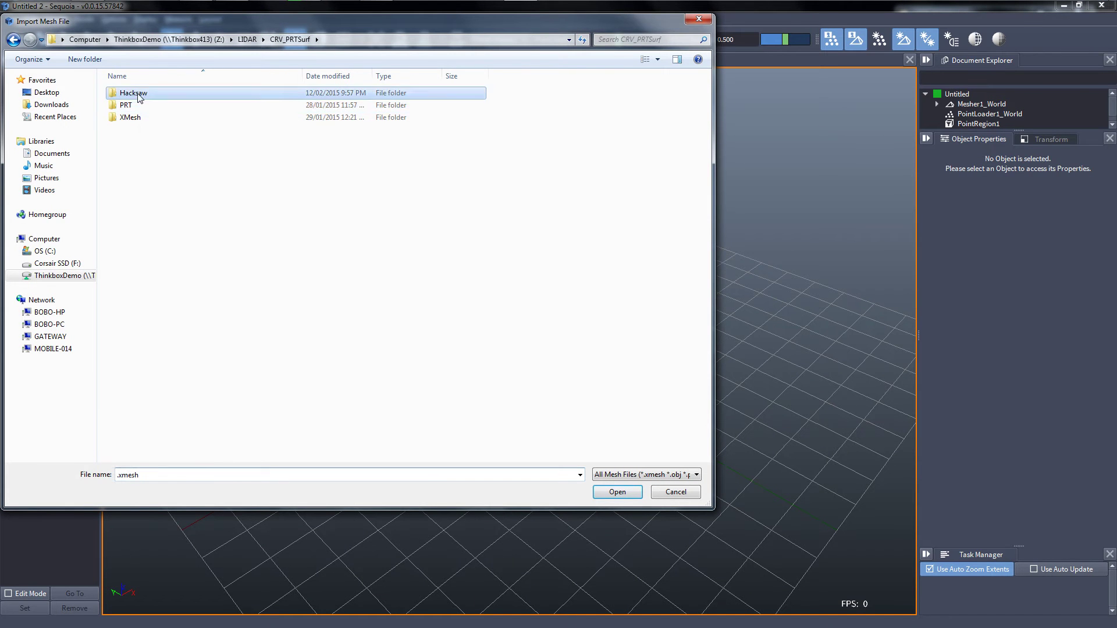
{"action": "left_click", "coordinate": [131, 130]}
{"action": "double_click", "coordinate": [130, 131]}
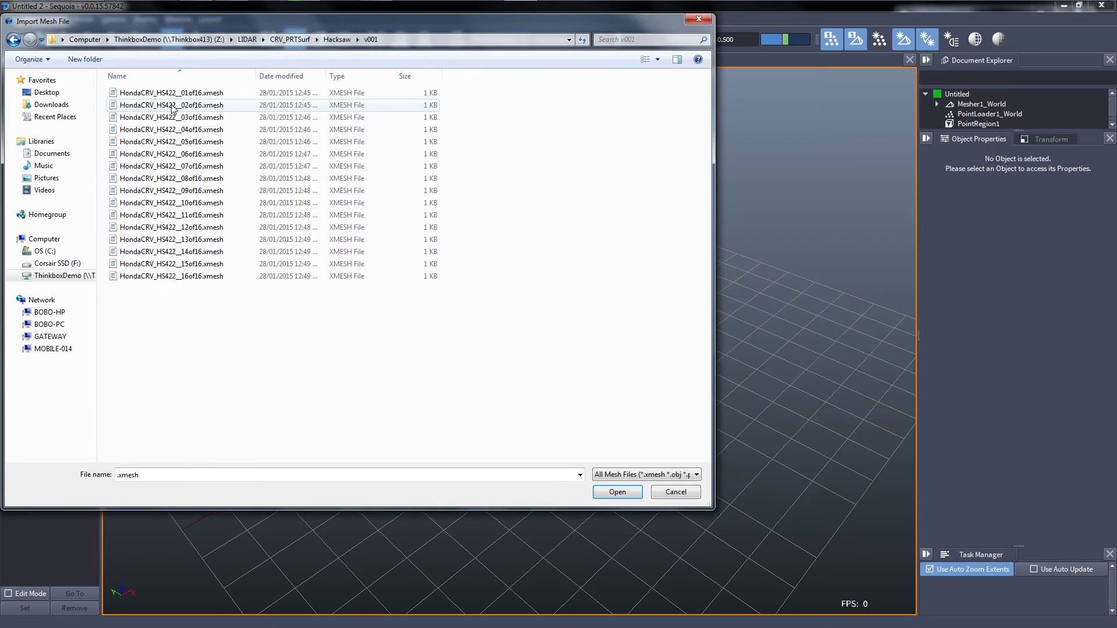
{"action": "double_click", "coordinate": [175, 94]}
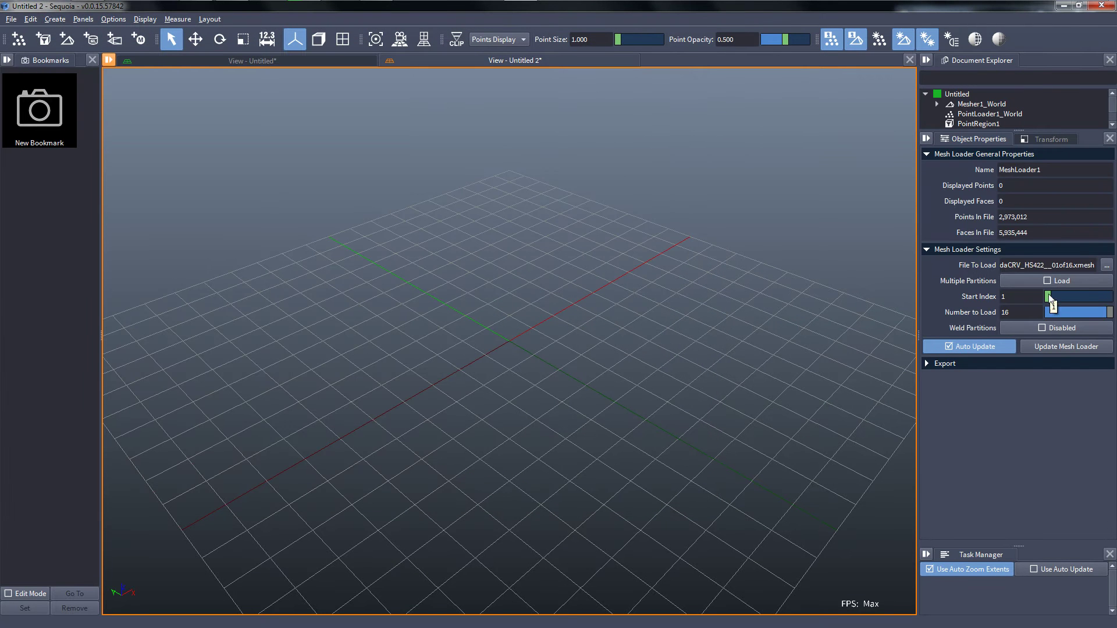
{"action": "left_click", "coordinate": [1058, 282]}
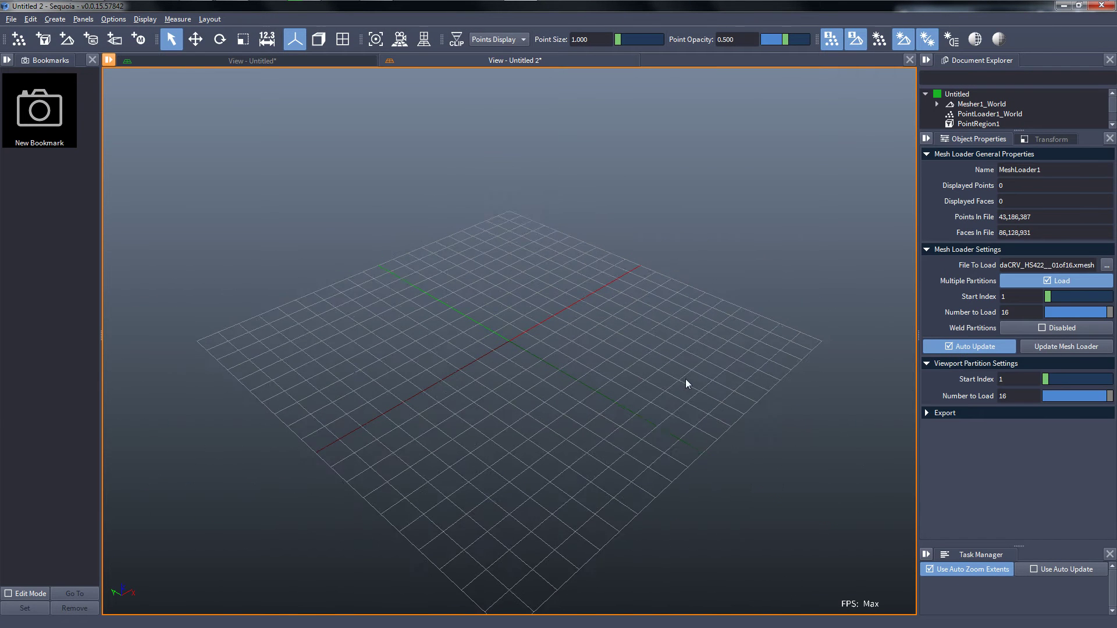
Limit the mesh loader's viewport display to 4 partitions and update the loader.
{"action": "double_click", "coordinate": [1017, 395]}
{"action": "type", "text": "4"}
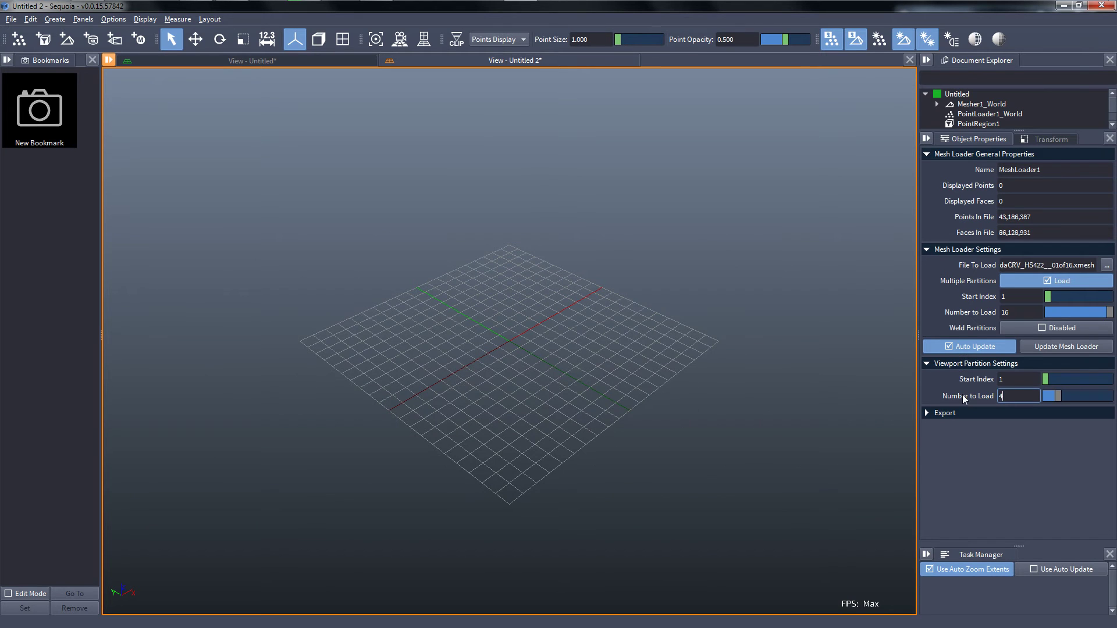
{"action": "left_click", "coordinate": [1079, 348]}
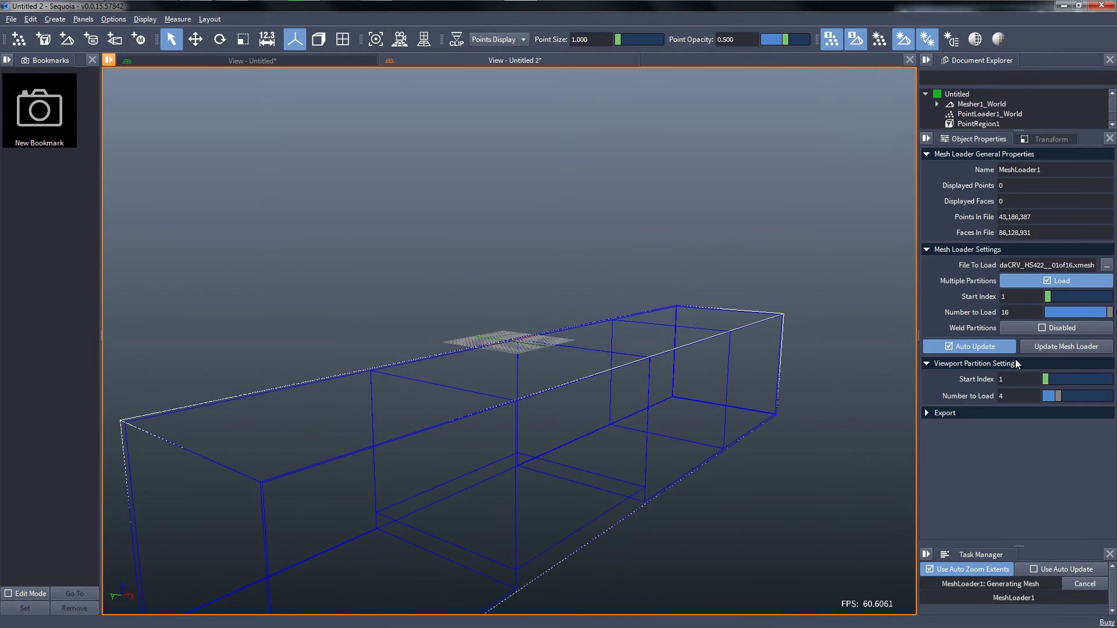
Examine the partially loaded car mesh, showing it in wireframe around the front wheel, and check the file's face count.
{"action": "middle_click_drag", "start_coordinate": [602, 486], "coordinate": [633, 434]}
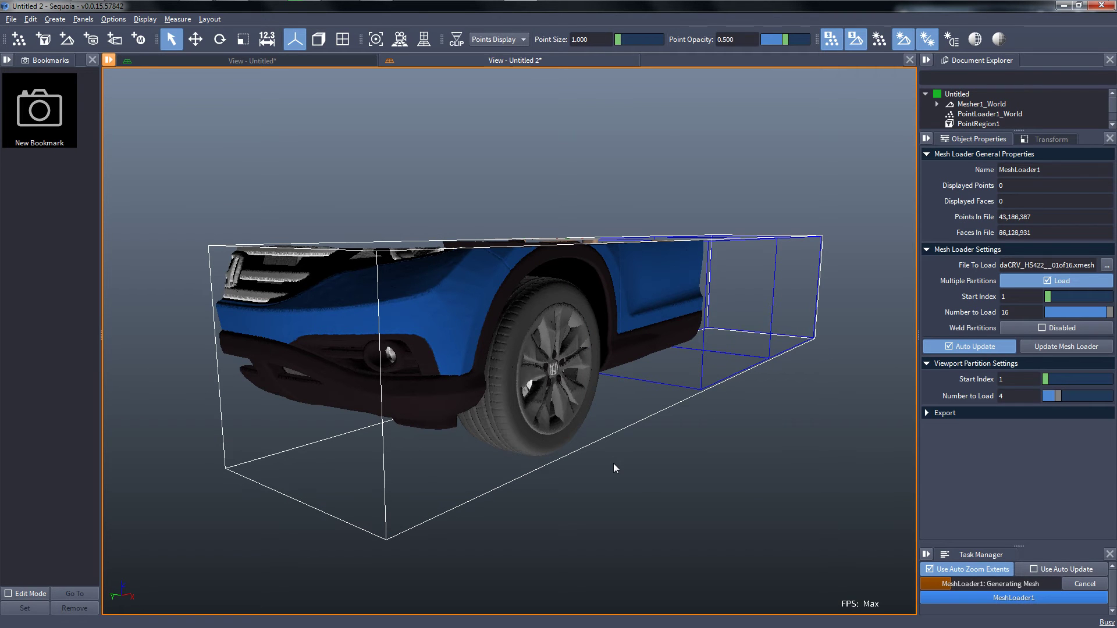
{"action": "middle_click_drag", "start_coordinate": [661, 434], "coordinate": [658, 410]}
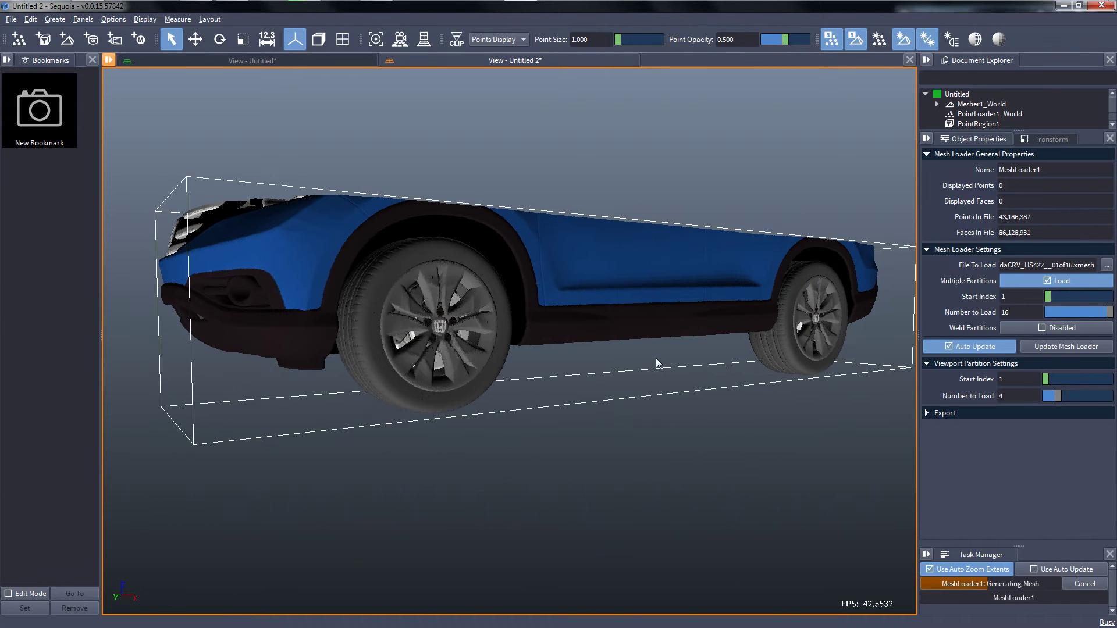
{"action": "middle_click_drag", "start_coordinate": [465, 412], "coordinate": [485, 410]}
{"action": "scroll", "coordinate": [490, 406], "scroll_direction": "up", "scroll_amount": 1}
{"action": "scroll", "coordinate": [489, 406], "scroll_direction": "up", "scroll_amount": 4}
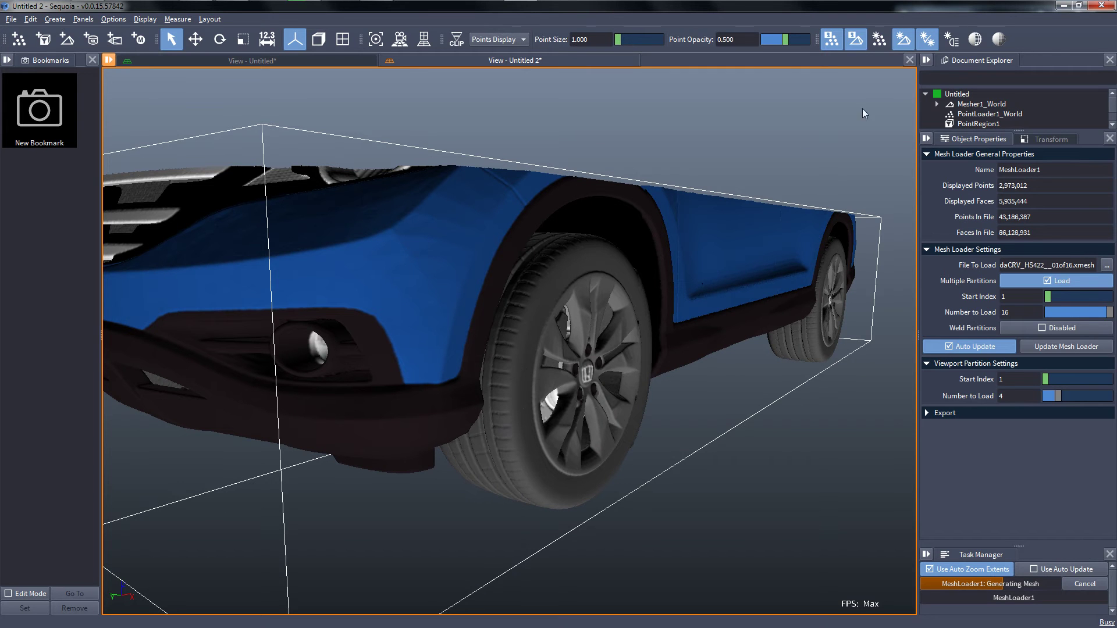
{"action": "left_click", "coordinate": [974, 42]}
{"action": "scroll", "coordinate": [552, 406], "scroll_direction": "up", "scroll_amount": 6}
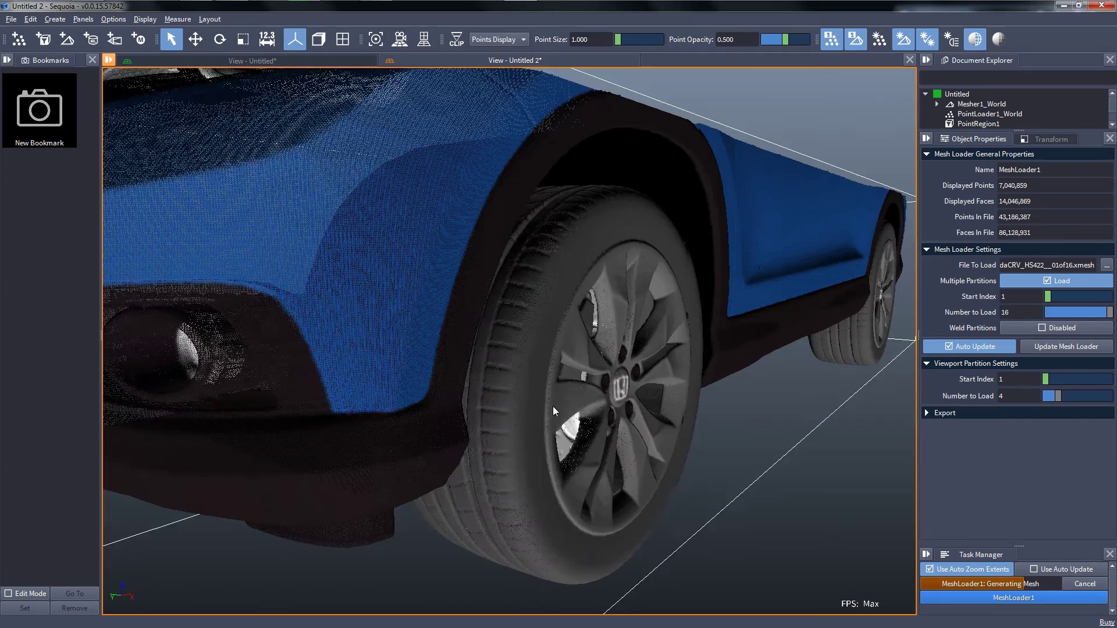
{"action": "scroll", "coordinate": [605, 454], "scroll_direction": "up", "scroll_amount": 3}
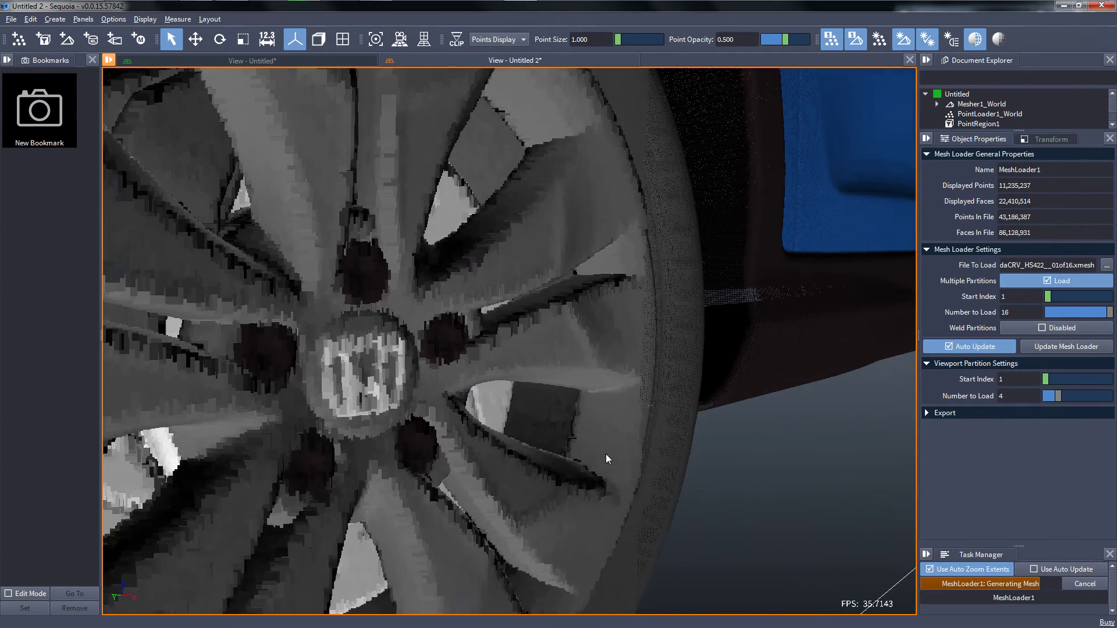
{"action": "scroll", "coordinate": [448, 438], "scroll_direction": "up", "scroll_amount": 3}
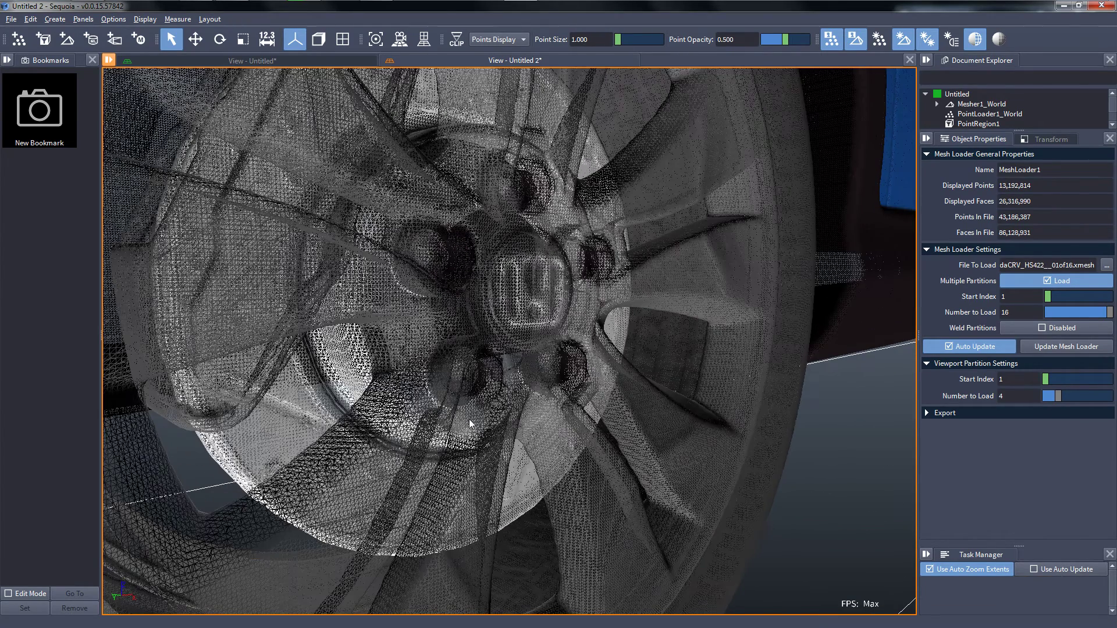
{"action": "left_click_drag", "start_coordinate": [1034, 232], "coordinate": [965, 232]}
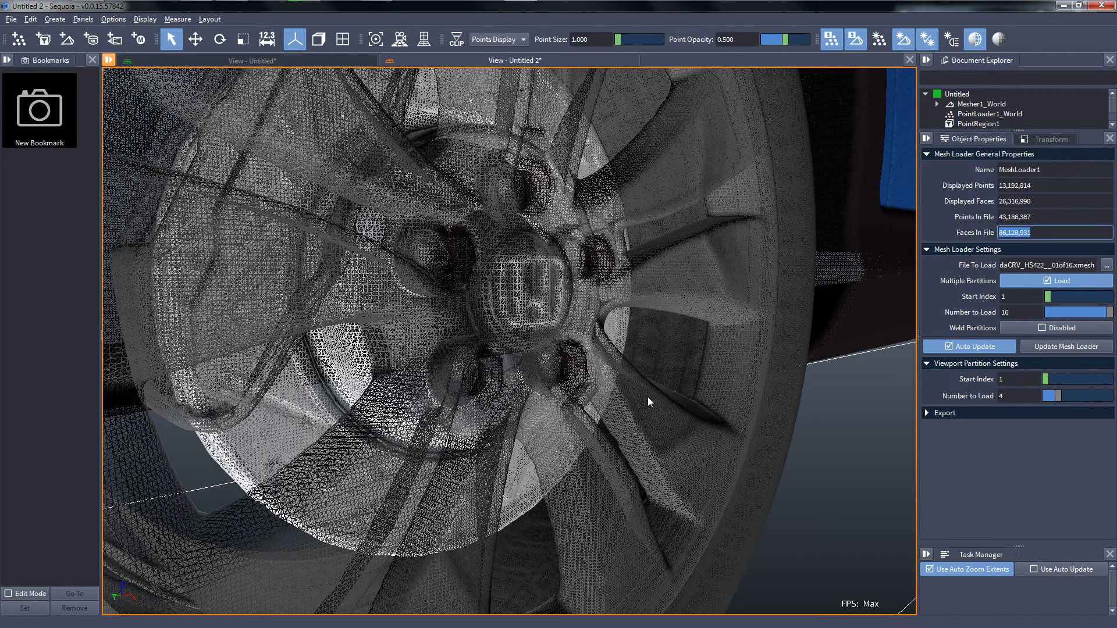
In the Untitled document, set the mesher's simplification Face % to 10.
{"action": "left_click", "coordinate": [360, 61]}
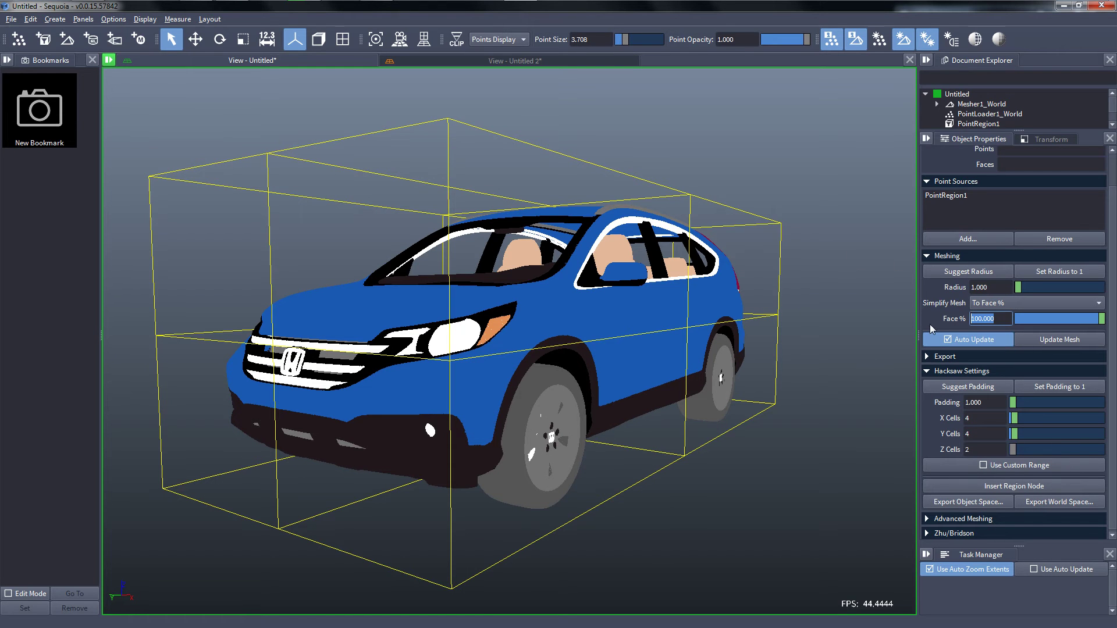
{"action": "type", "text": "10.000"}
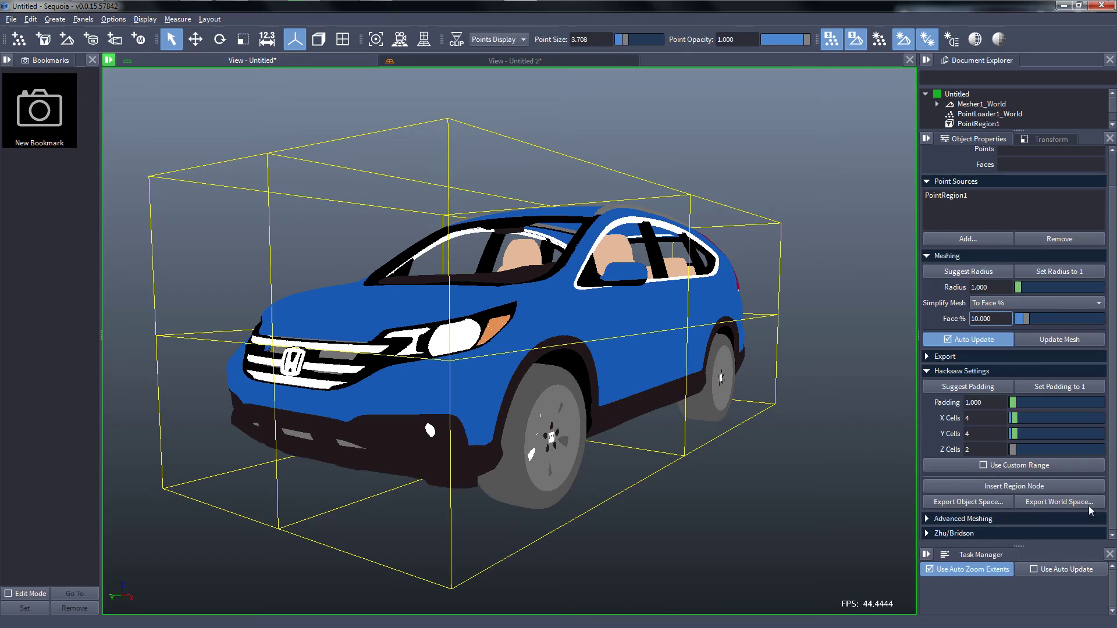
In the Untitled 2 document, change the mesh loader's file to Mesher1_World_01of32.xmesh from the Hacksaw v002 folder.
{"action": "left_click", "coordinate": [431, 62]}
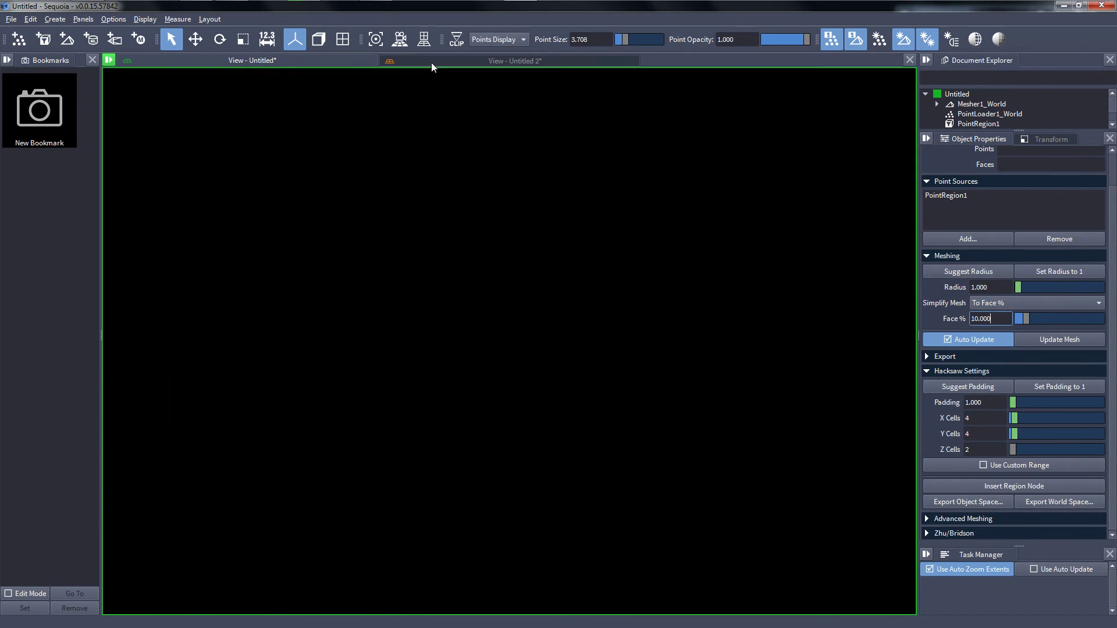
{"action": "left_click", "coordinate": [1105, 265]}
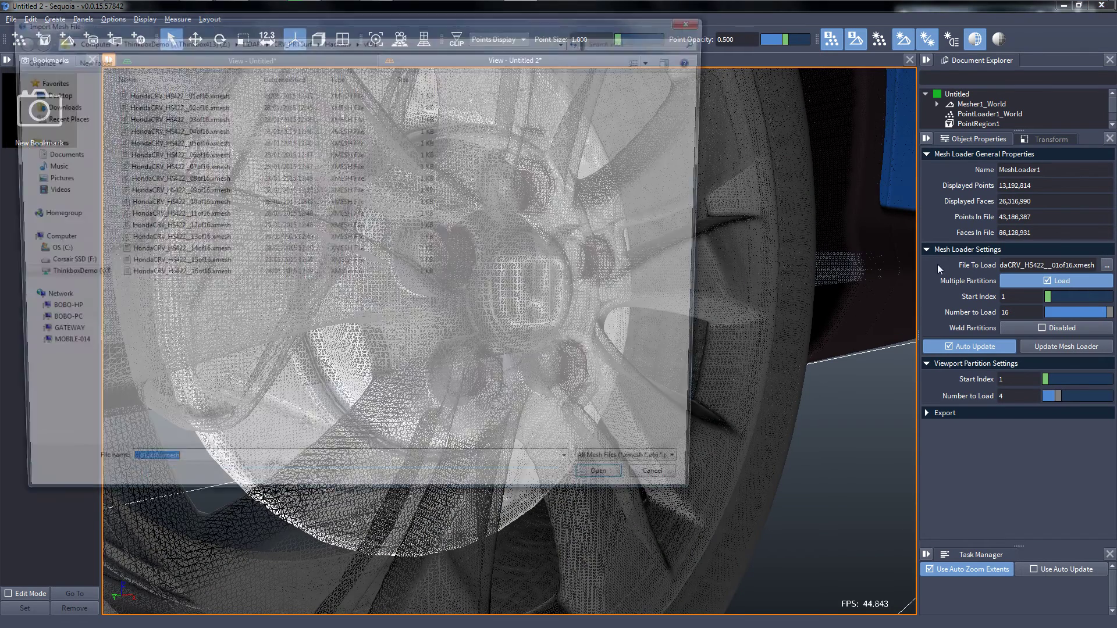
{"action": "left_click", "coordinate": [293, 39]}
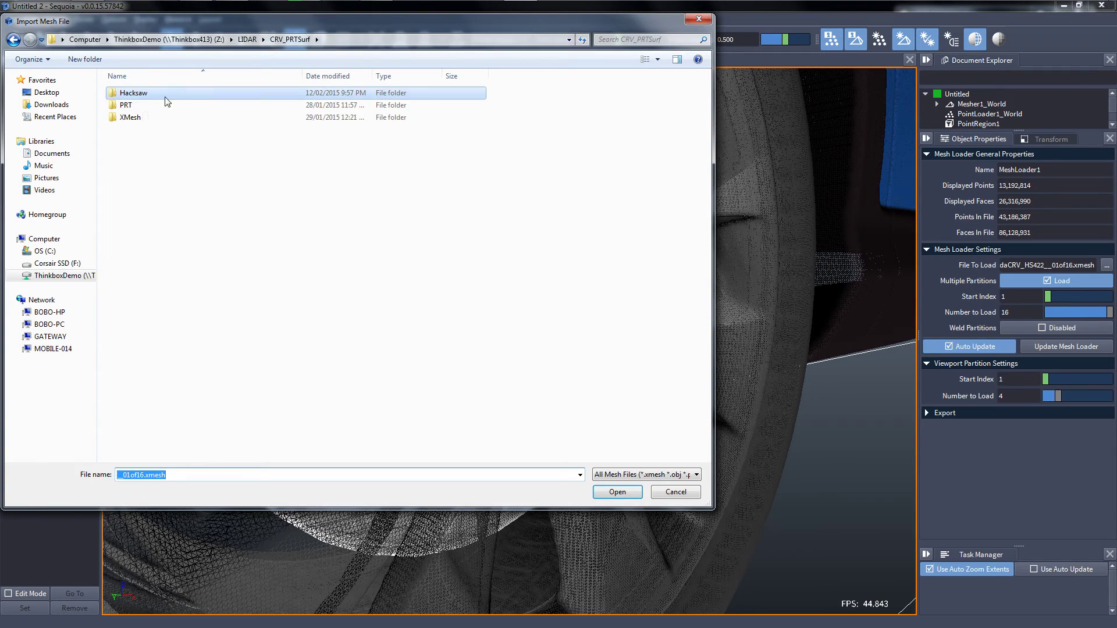
{"action": "double_click", "coordinate": [140, 95]}
{"action": "double_click", "coordinate": [131, 142]}
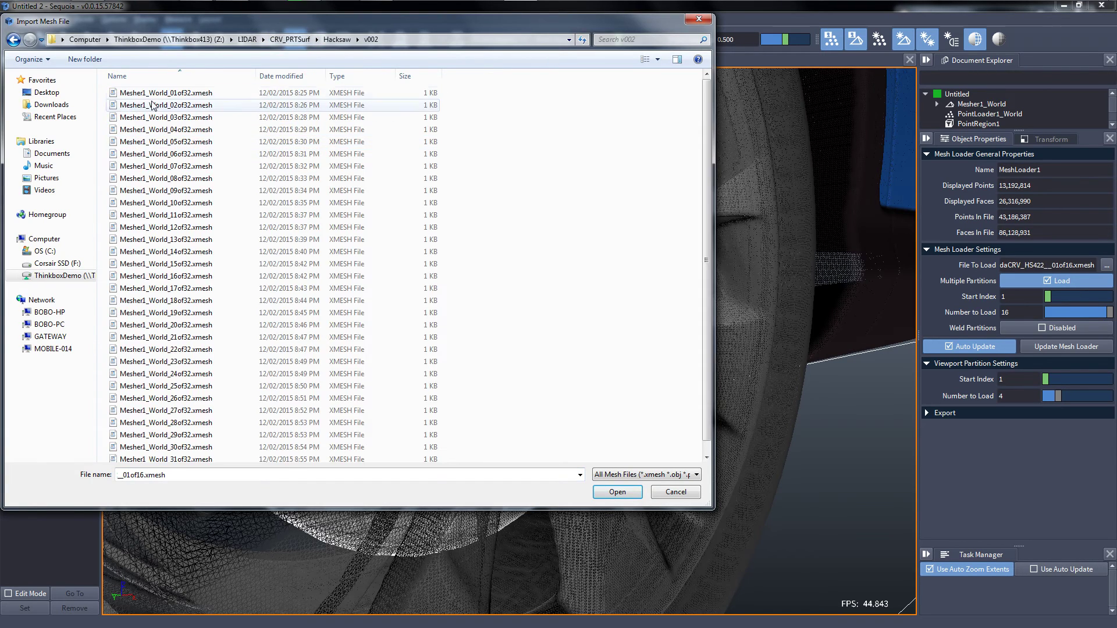
{"action": "left_click", "coordinate": [161, 94]}
{"action": "double_click", "coordinate": [161, 94]}
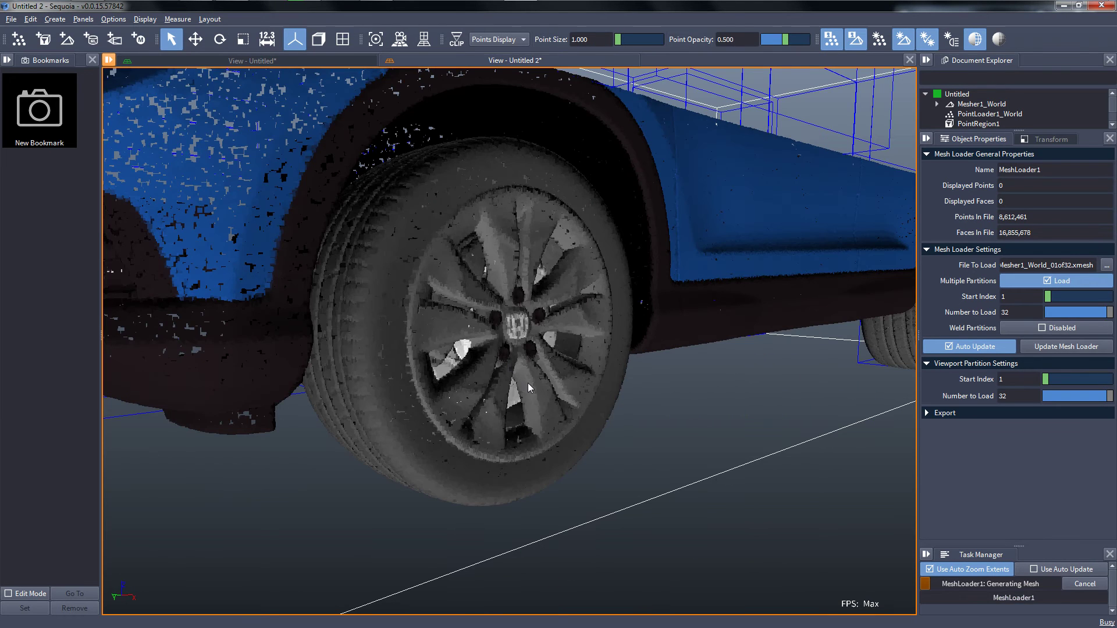
Examine the loaded car mesh and its front wheel in wireframe, and turn the wireframe display off.
{"action": "scroll", "coordinate": [529, 367], "scroll_direction": "down", "scroll_amount": 3}
{"action": "left_click_drag", "start_coordinate": [529, 367], "coordinate": [497, 382], "text": "alt"}
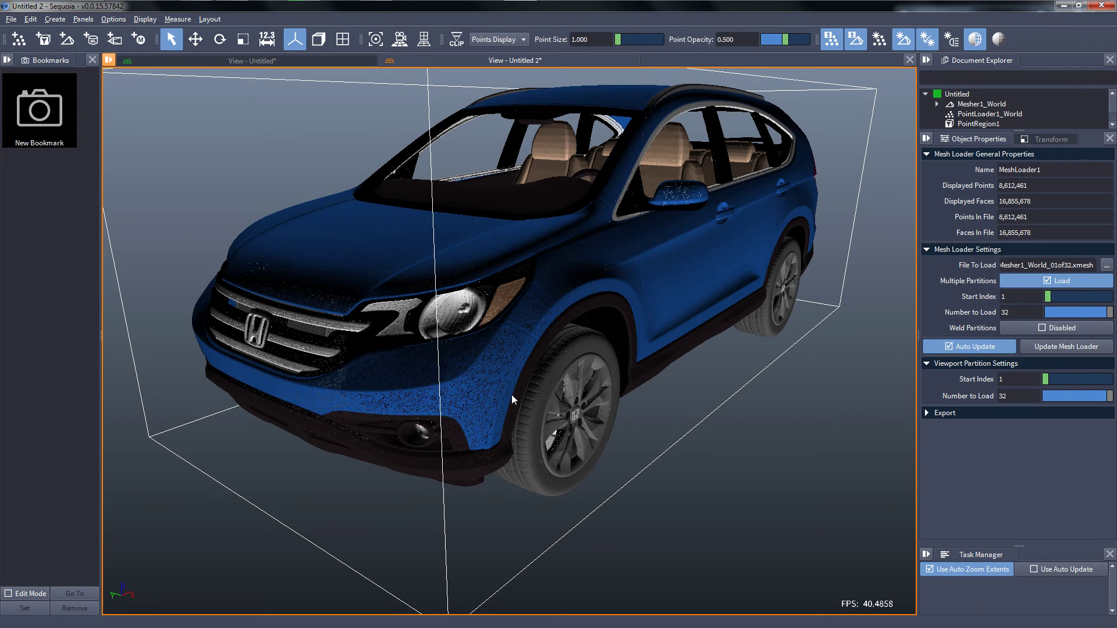
{"action": "scroll", "coordinate": [511, 395], "scroll_direction": "up", "scroll_amount": 8}
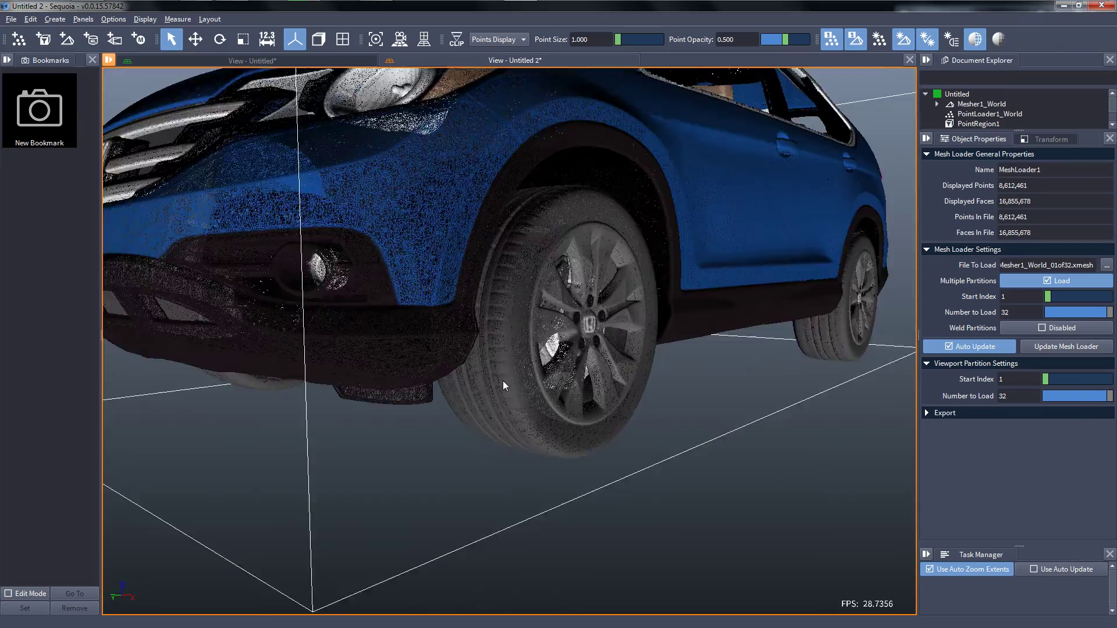
{"action": "scroll", "coordinate": [521, 412], "scroll_direction": "up", "scroll_amount": 10}
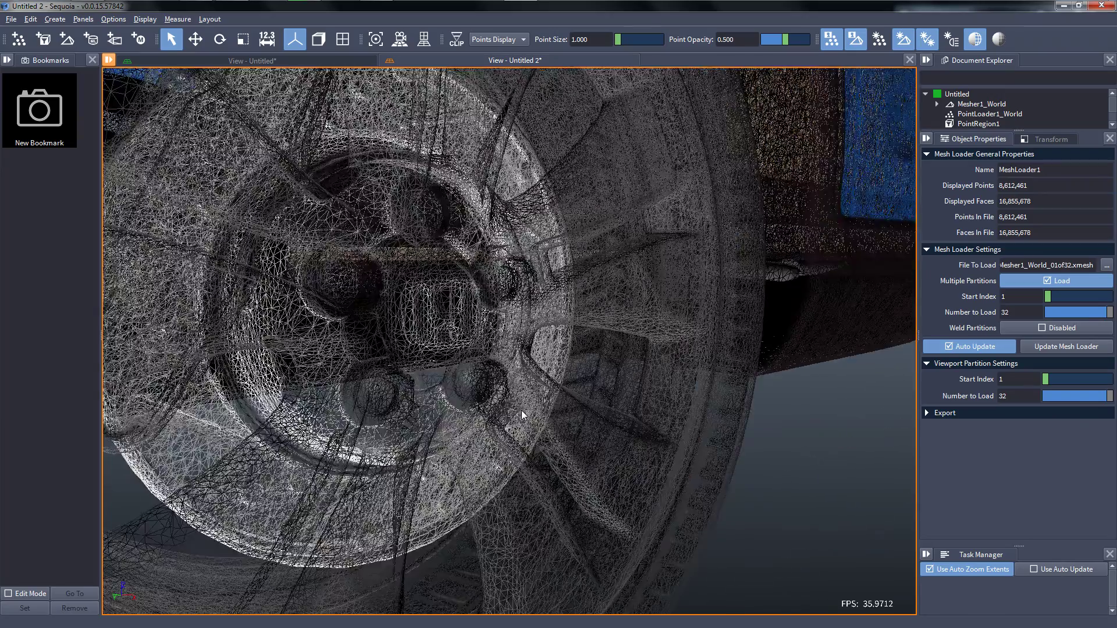
{"action": "scroll", "coordinate": [520, 419], "scroll_direction": "down", "scroll_amount": 5}
{"action": "scroll", "coordinate": [520, 419], "scroll_direction": "up", "scroll_amount": 6}
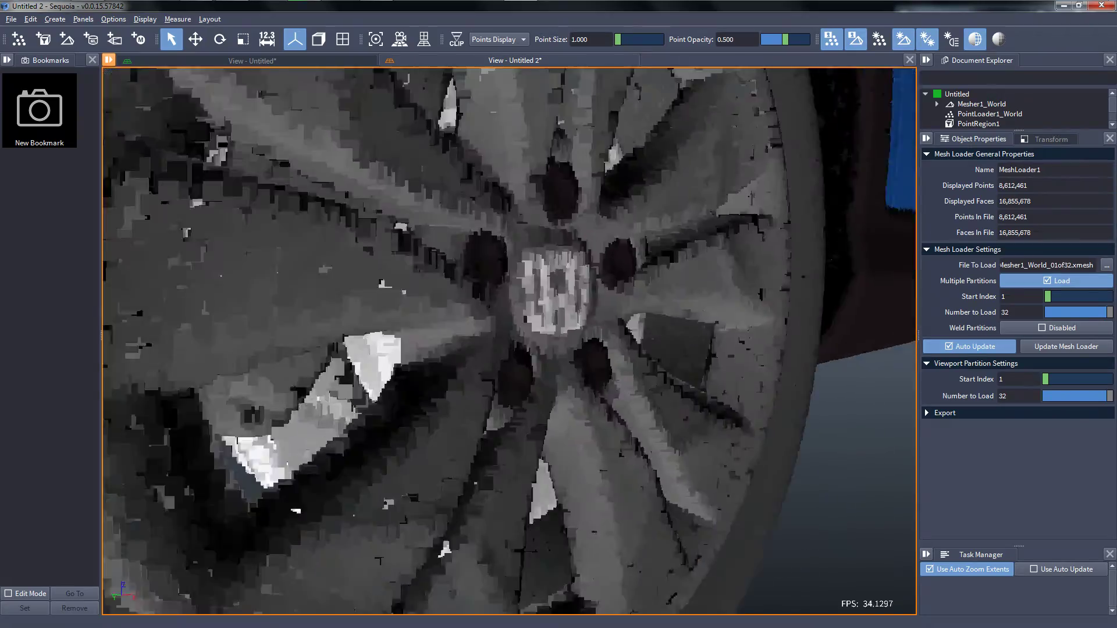
{"action": "scroll", "coordinate": [518, 416], "scroll_direction": "down", "scroll_amount": 10}
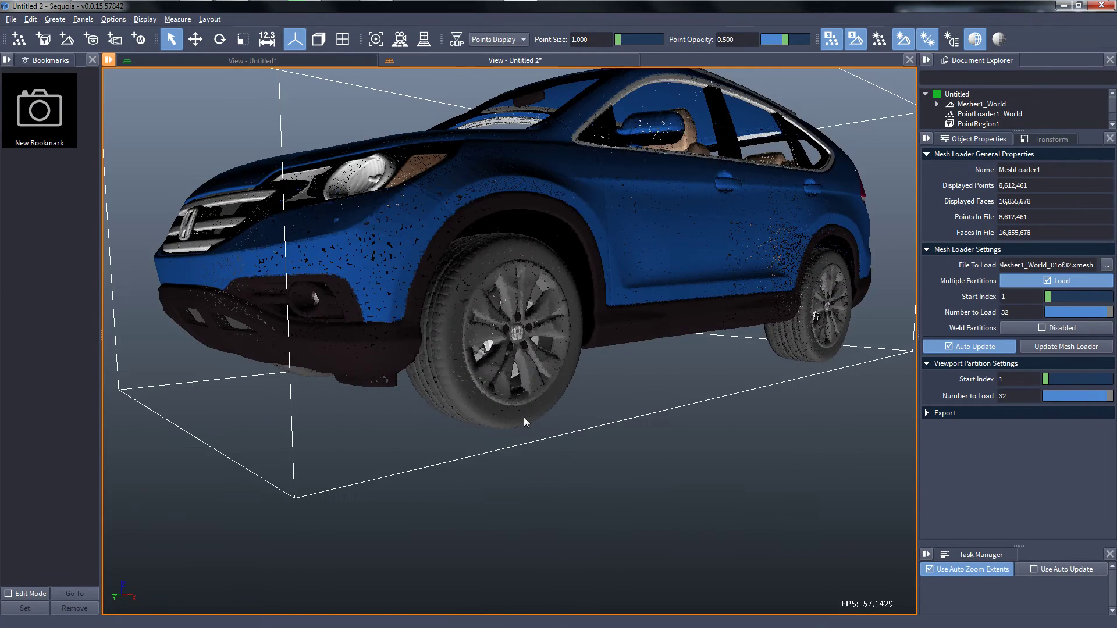
{"action": "middle_click_drag", "start_coordinate": [523, 417], "coordinate": [522, 368]}
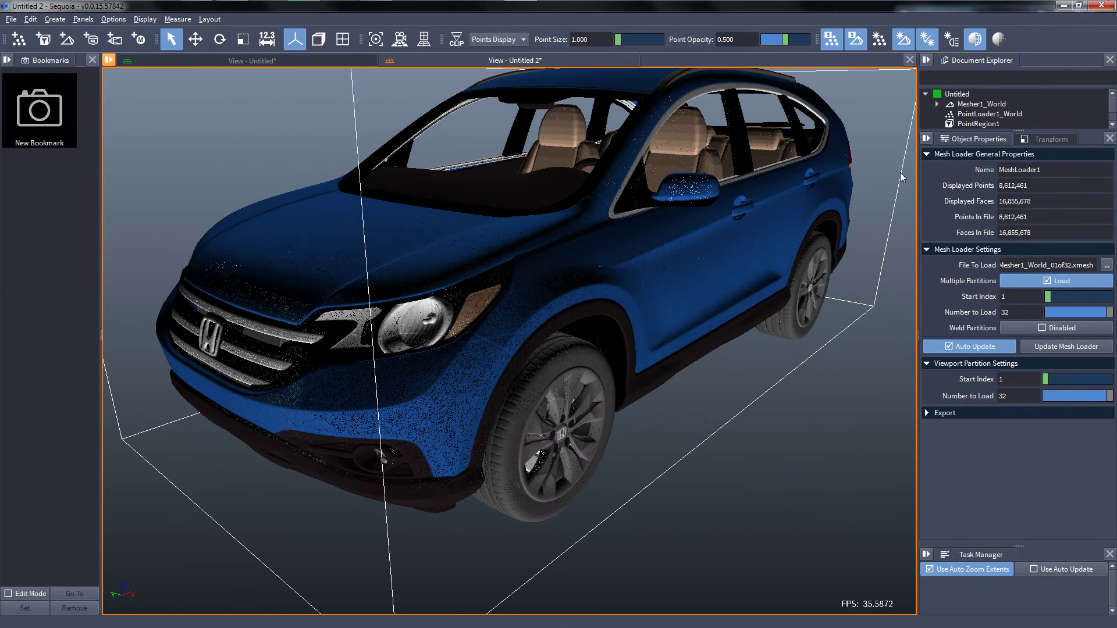
{"action": "left_click", "coordinate": [974, 40]}
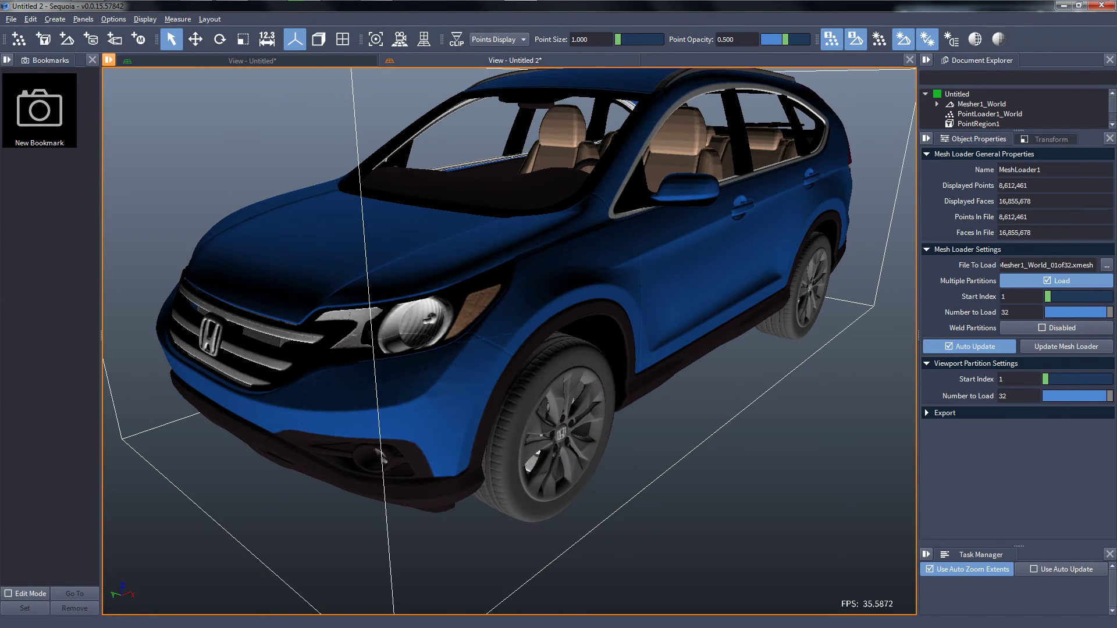
{"action": "middle_click_drag", "start_coordinate": [508, 358], "coordinate": [588, 302]}
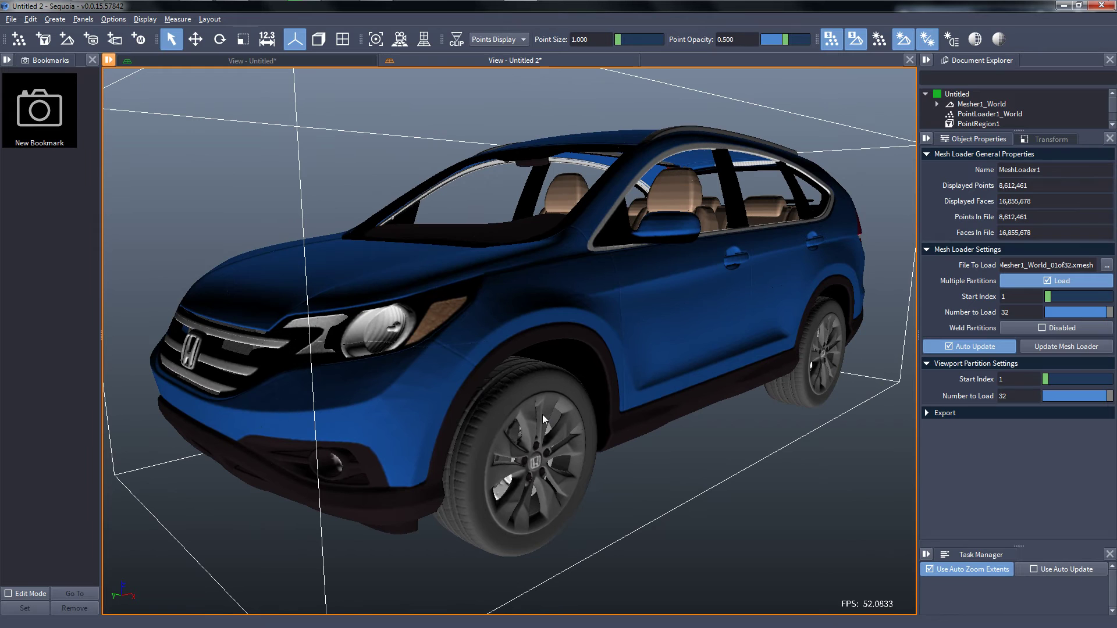
In the Untitled document, open the Camera Animation Editor and hide the point region around the car.
{"action": "left_click", "coordinate": [322, 61]}
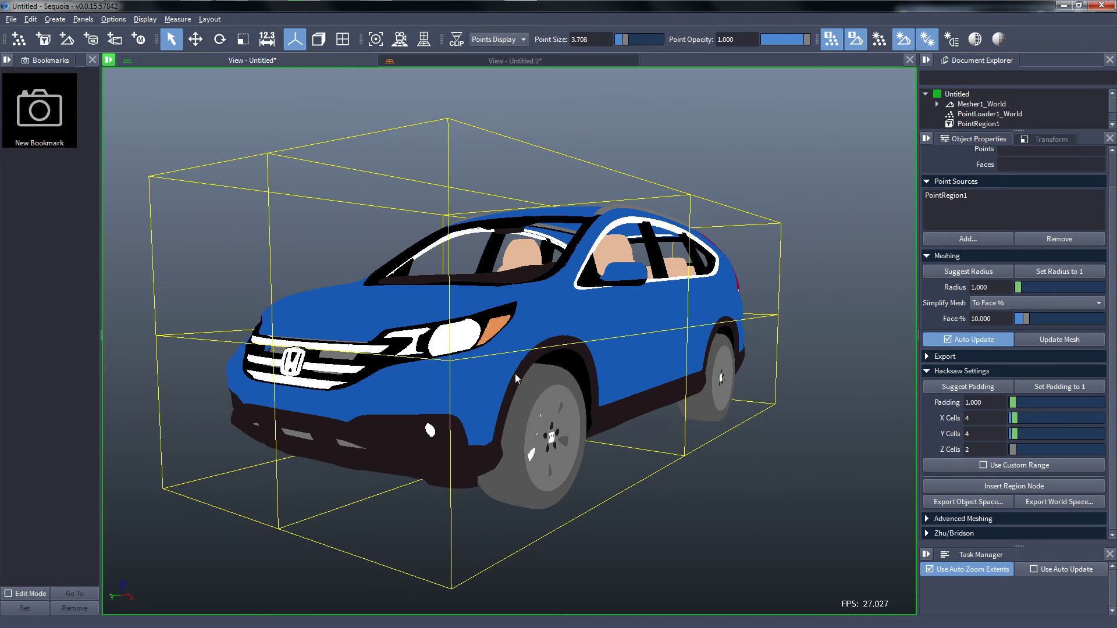
{"action": "key", "text": "a"}
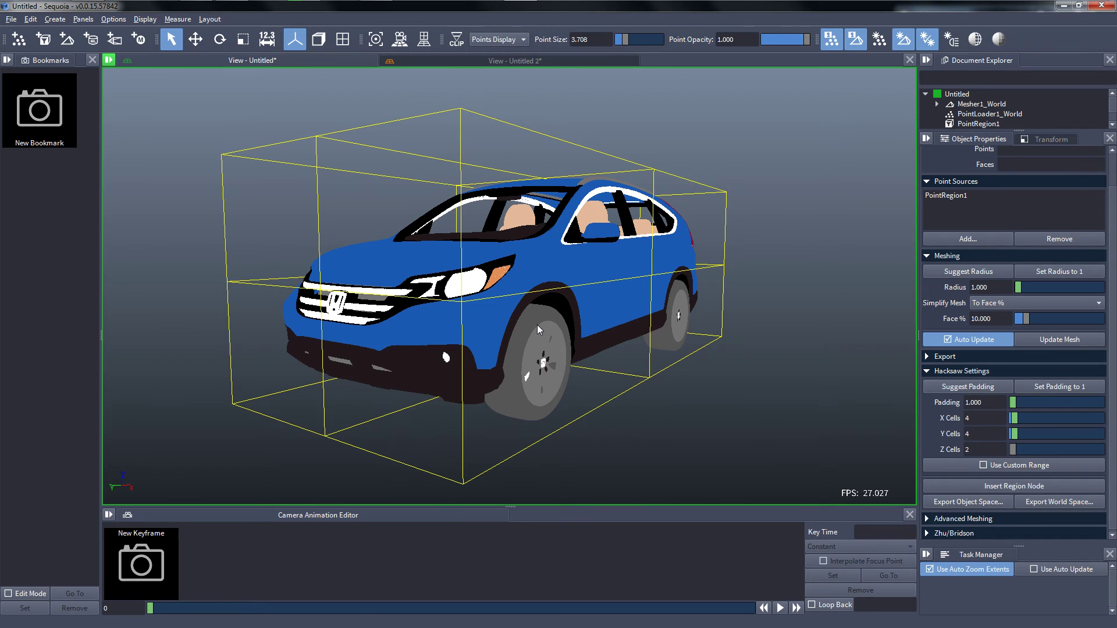
{"action": "left_click", "coordinate": [536, 325]}
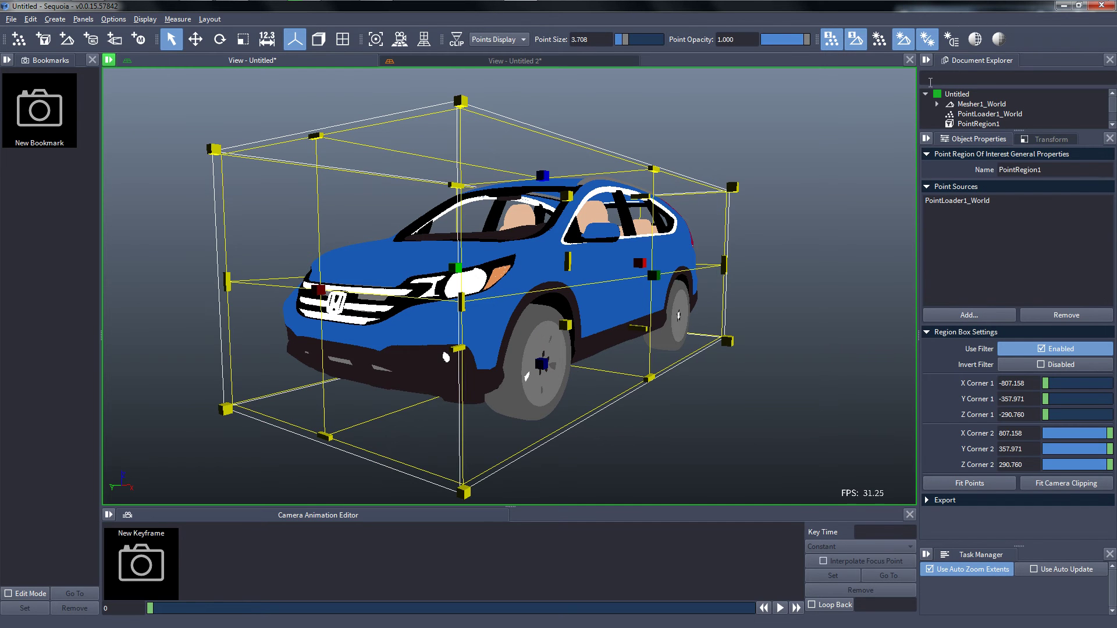
{"action": "left_click", "coordinate": [927, 61]}
{"action": "left_click", "coordinate": [943, 76]}
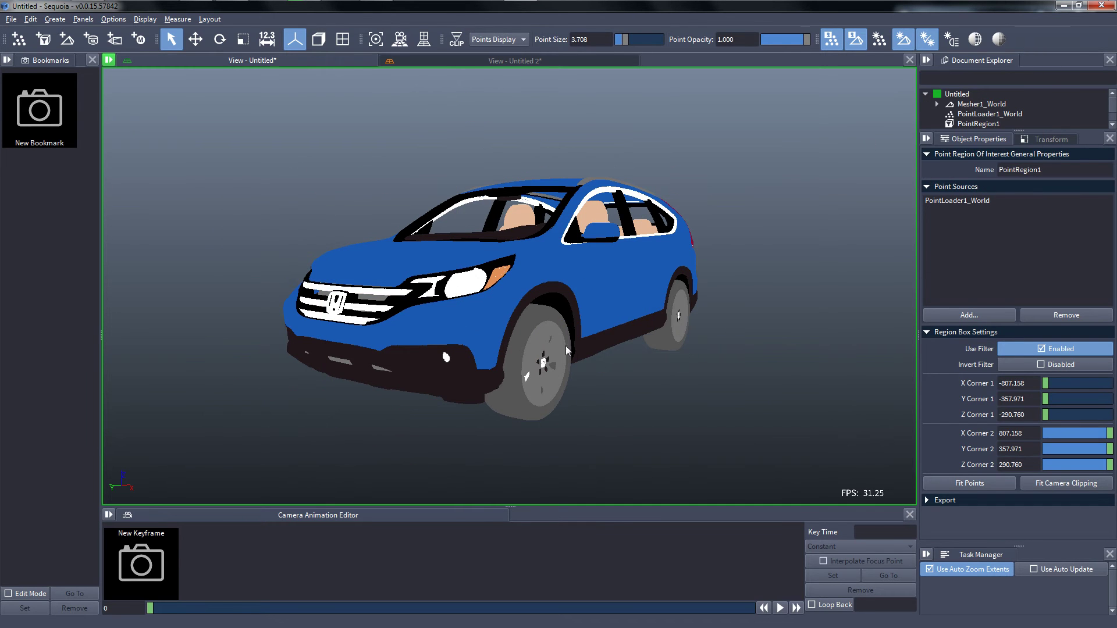
Select the car's point loader, create a selected-object turntable around the Z axis, and return the animation to time 0.
{"action": "middle_click_drag", "start_coordinate": [469, 376], "coordinate": [543, 271]}
{"action": "left_click", "coordinate": [507, 285]}
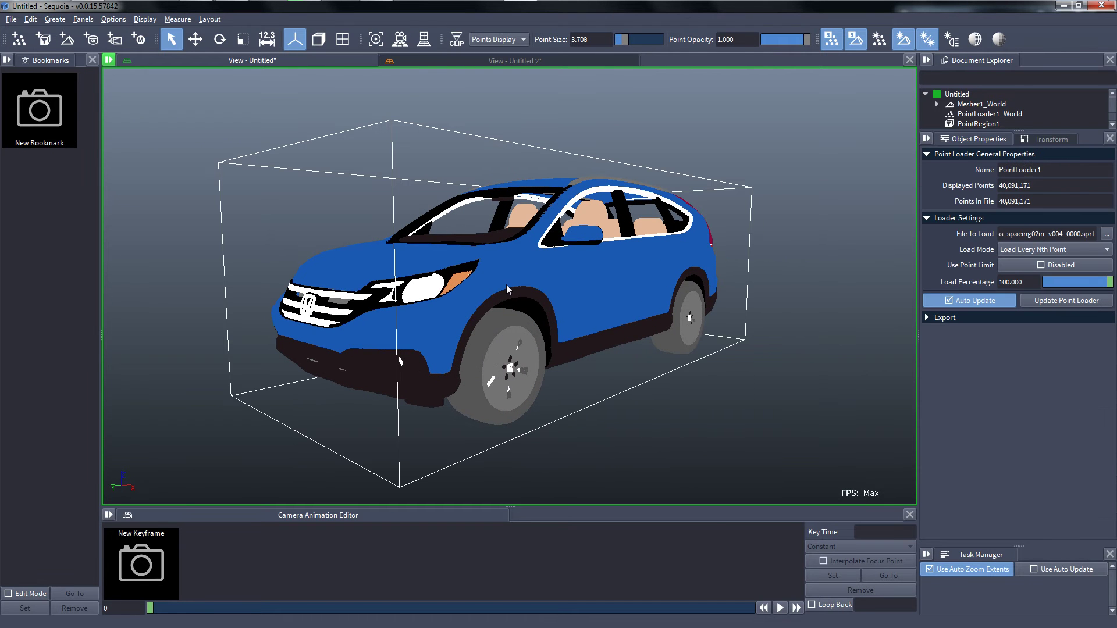
{"action": "left_click", "coordinate": [109, 516]}
{"action": "mouse_move", "coordinate": [169, 486]}
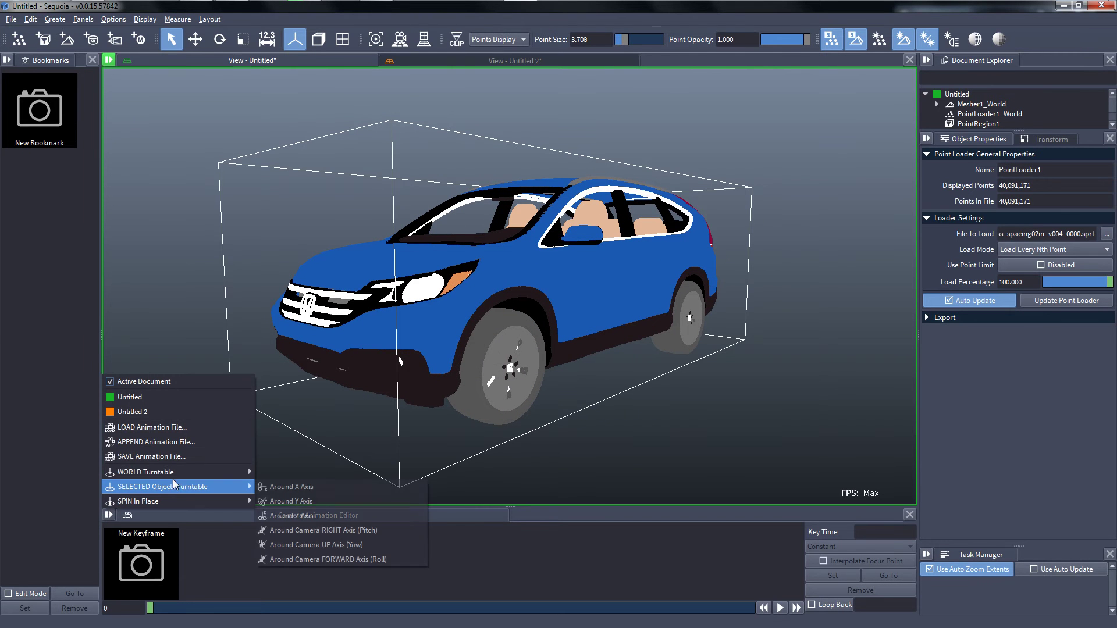
{"action": "left_click", "coordinate": [319, 519]}
{"action": "left_click_drag", "start_coordinate": [152, 608], "coordinate": [35, 618]}
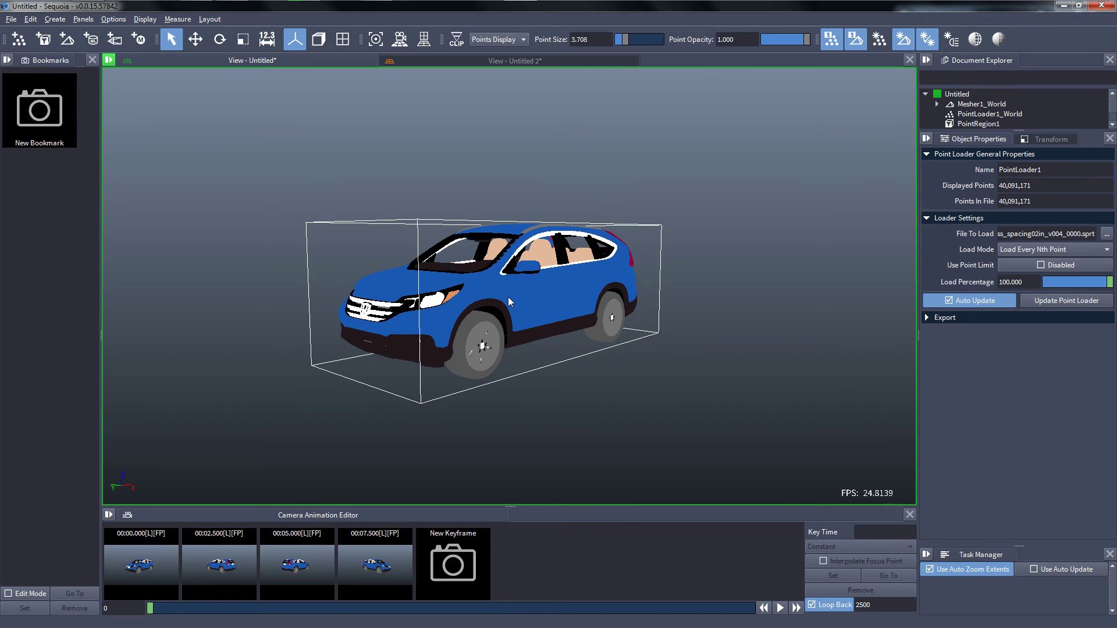
Set the simplification Face % of Mesher1_World to 1.
{"action": "left_click", "coordinate": [987, 105]}
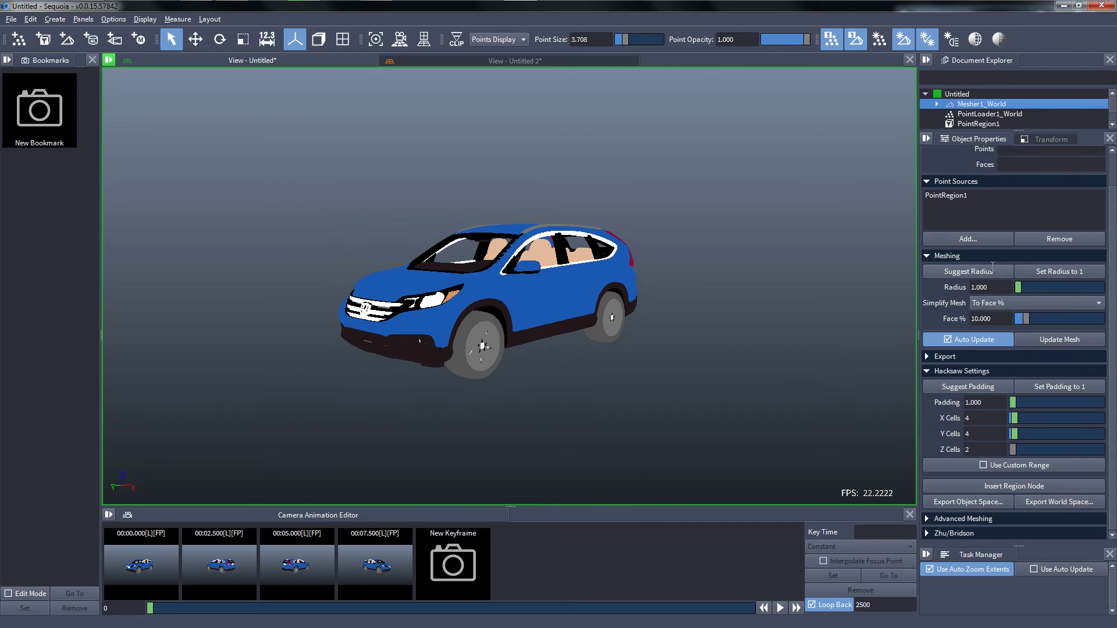
{"action": "type", "text": "1"}
{"action": "key", "text": "Return"}
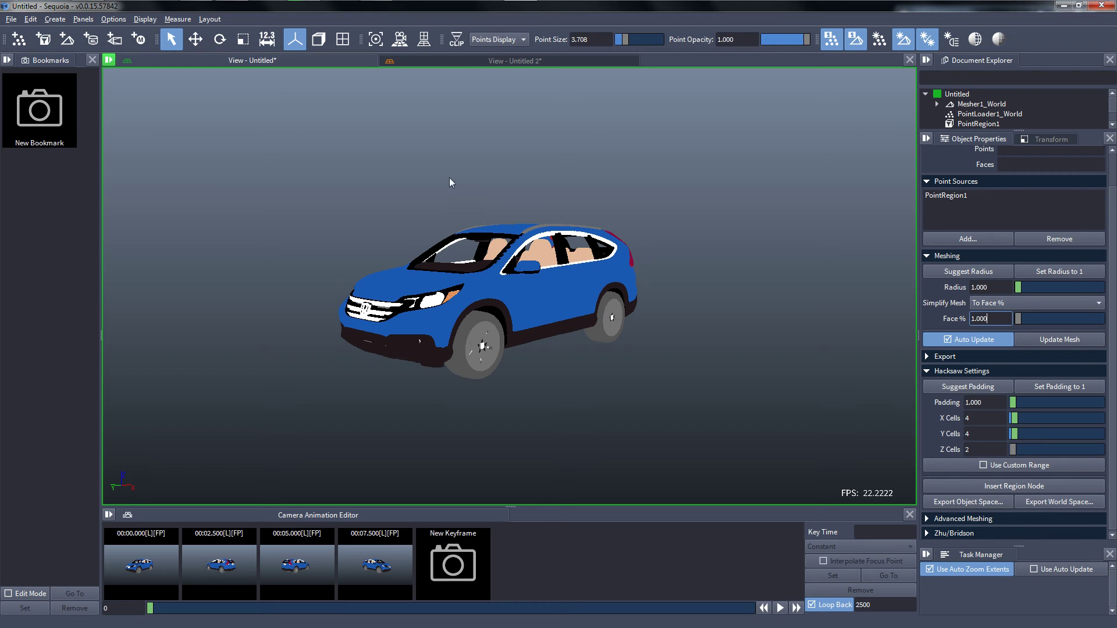
Dock the Untitled 2 view beside the Untitled view and resize both to about equal widths.
{"action": "left_click_drag", "start_coordinate": [446, 59], "coordinate": [899, 211]}
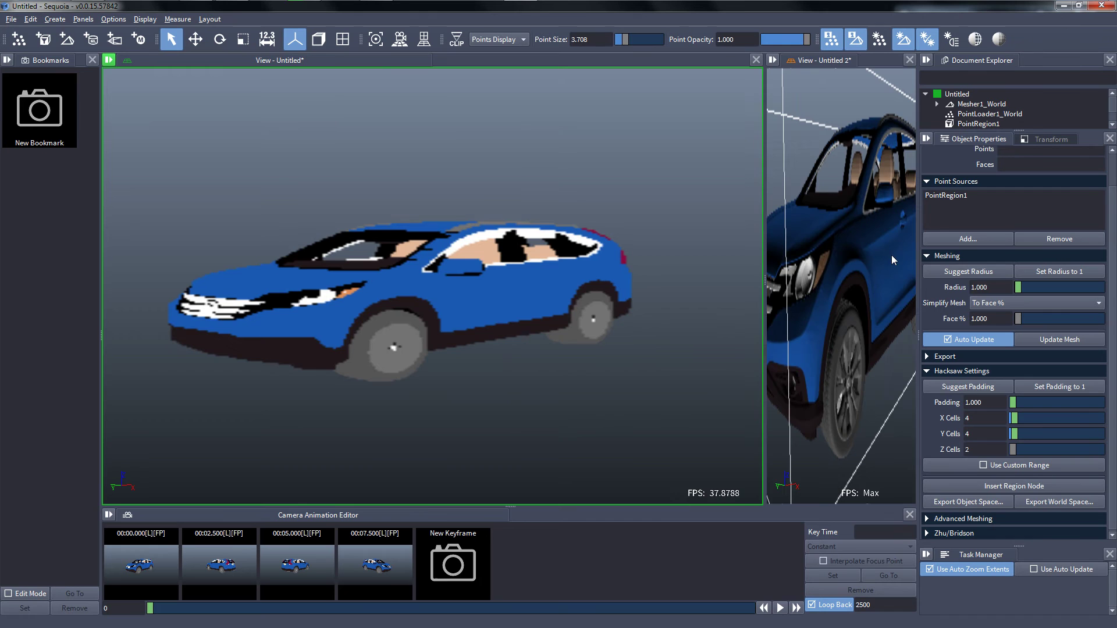
{"action": "left_click_drag", "start_coordinate": [751, 281], "coordinate": [506, 299]}
{"action": "left_click", "coordinate": [537, 328]}
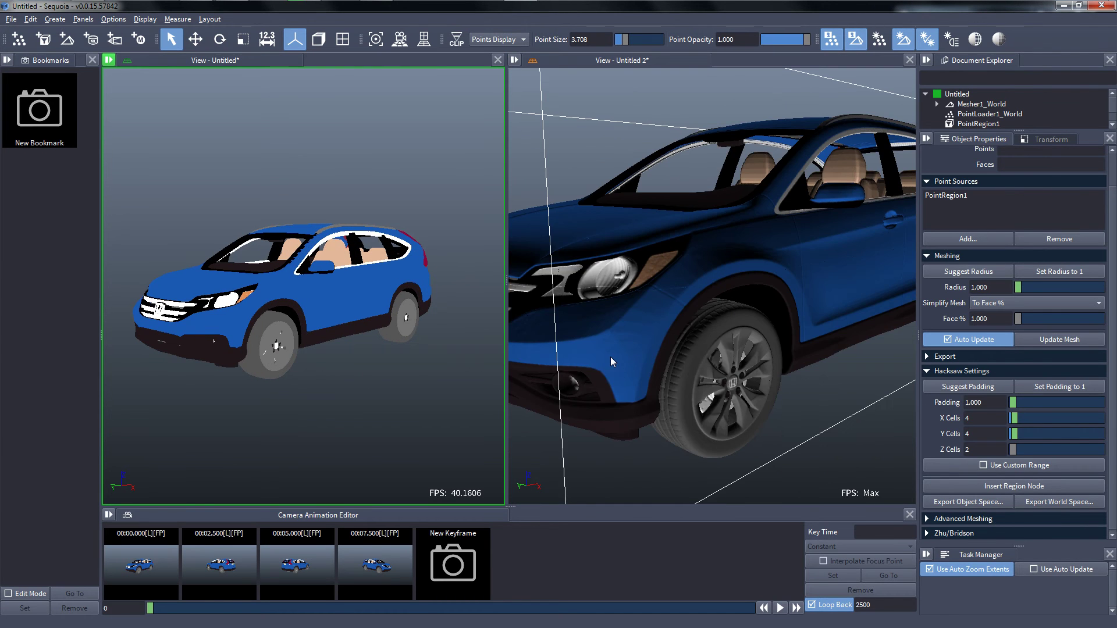
Frame the car in both views, turn on camera synchronization for the Untitled view, and return its animation to time 0.
{"action": "middle_click_drag", "start_coordinate": [612, 355], "coordinate": [630, 372]}
{"action": "left_click", "coordinate": [375, 376]}
{"action": "mouse_move", "coordinate": [376, 376]}
{"action": "middle_mouse_down"}
{"action": "mouse_move", "coordinate": [378, 430]}
{"action": "mouse_move", "coordinate": [366, 373]}
{"action": "middle_mouse_up"}
{"action": "left_click_drag", "start_coordinate": [372, 378], "coordinate": [324, 395]}
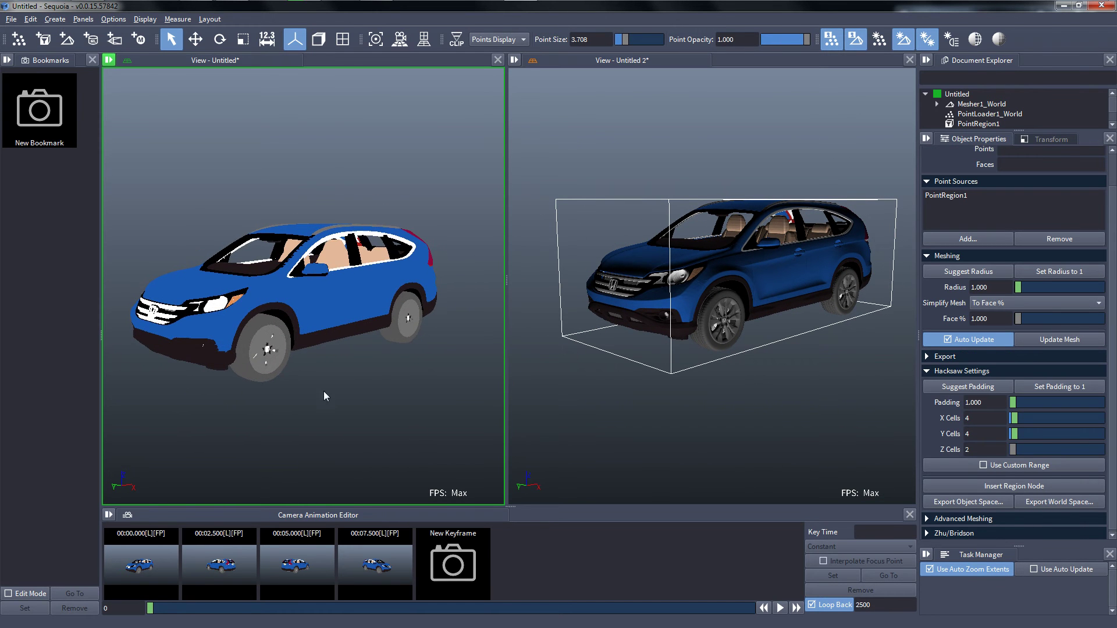
{"action": "left_click", "coordinate": [400, 41]}
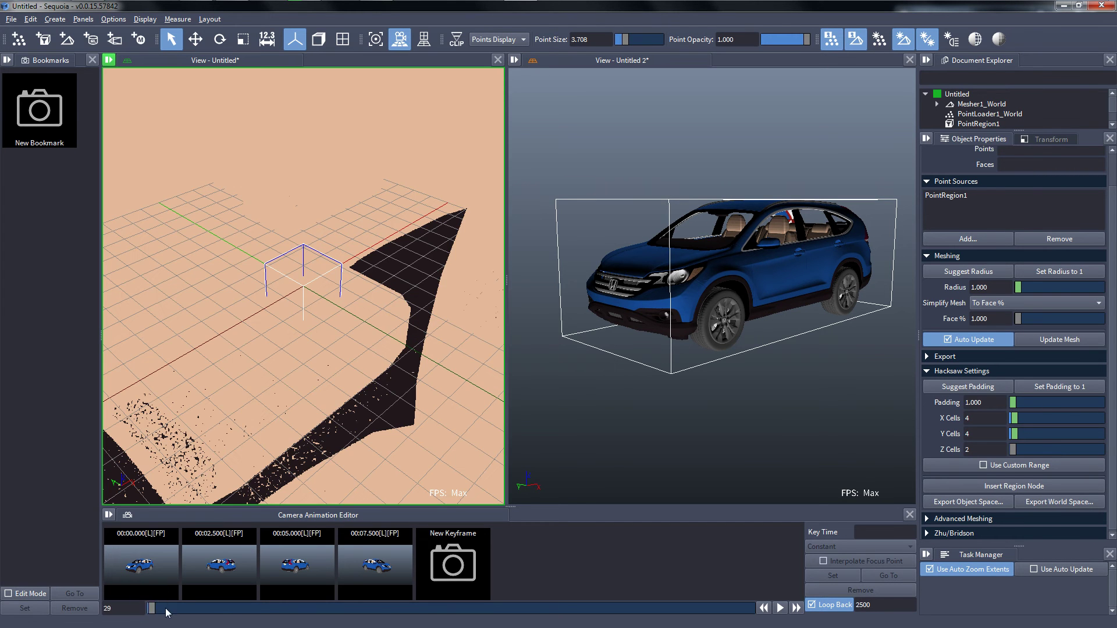
{"action": "left_click_drag", "start_coordinate": [166, 609], "coordinate": [5, 621]}
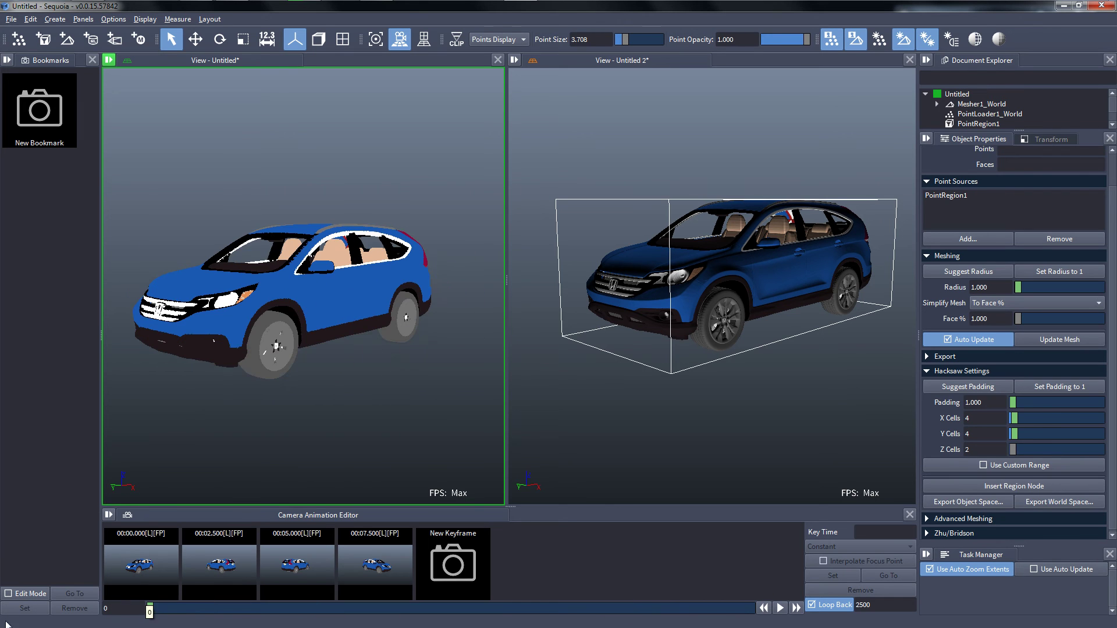
Turn on camera synchronization for the Untitled 2 view as well and scrub the turntable with both cameras linked.
{"action": "left_click", "coordinate": [588, 437]}
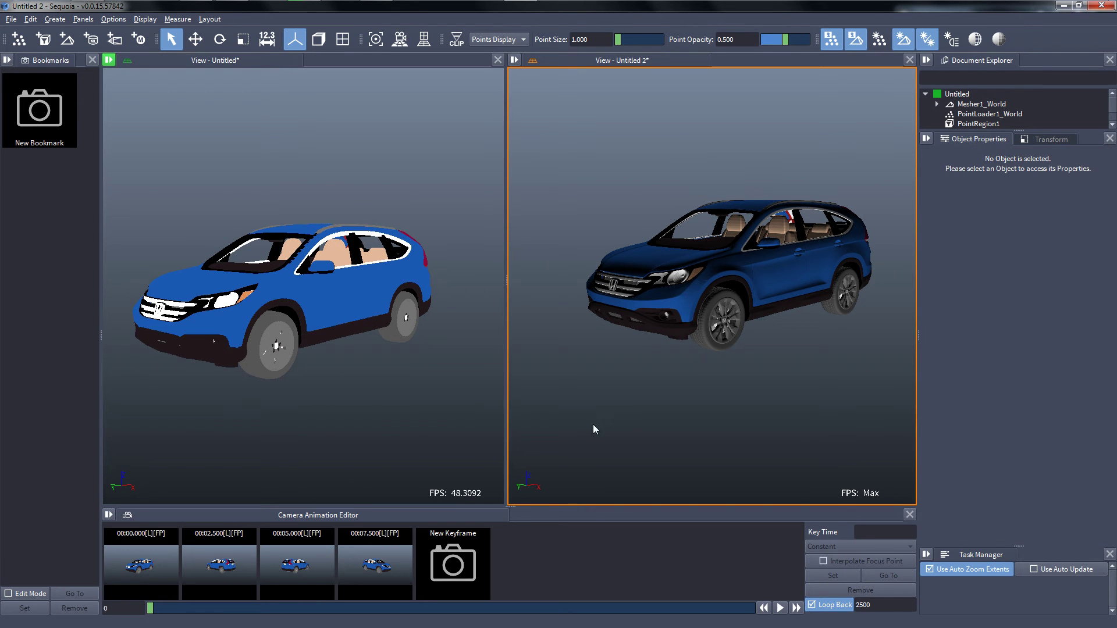
{"action": "left_click", "coordinate": [407, 47]}
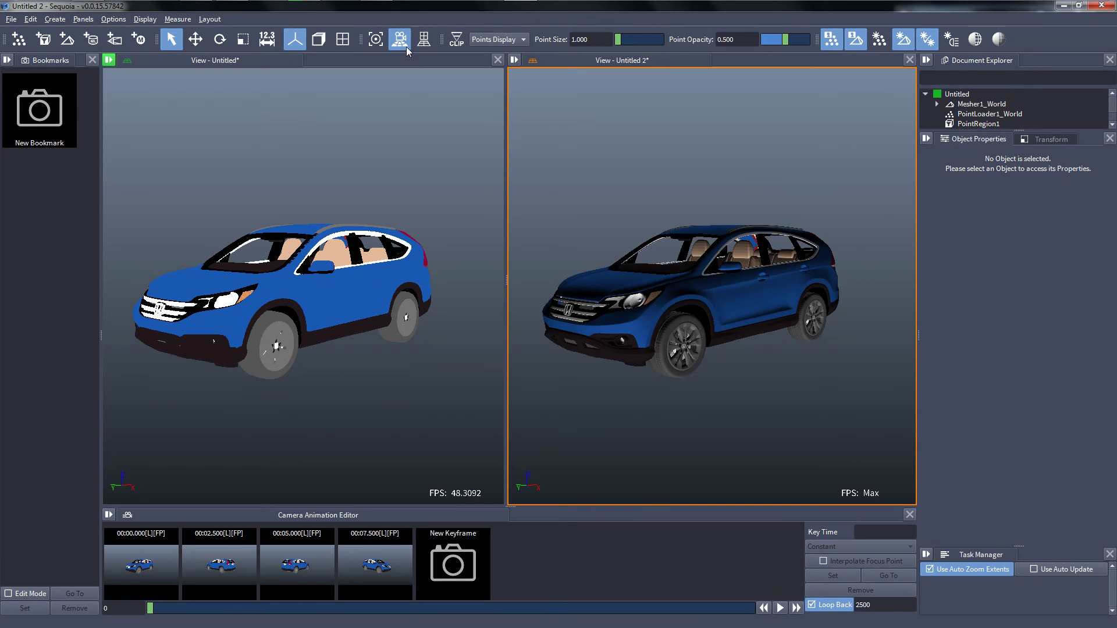
{"action": "left_click_drag", "start_coordinate": [150, 615], "coordinate": [104, 620]}
{"action": "left_click", "coordinate": [238, 341]}
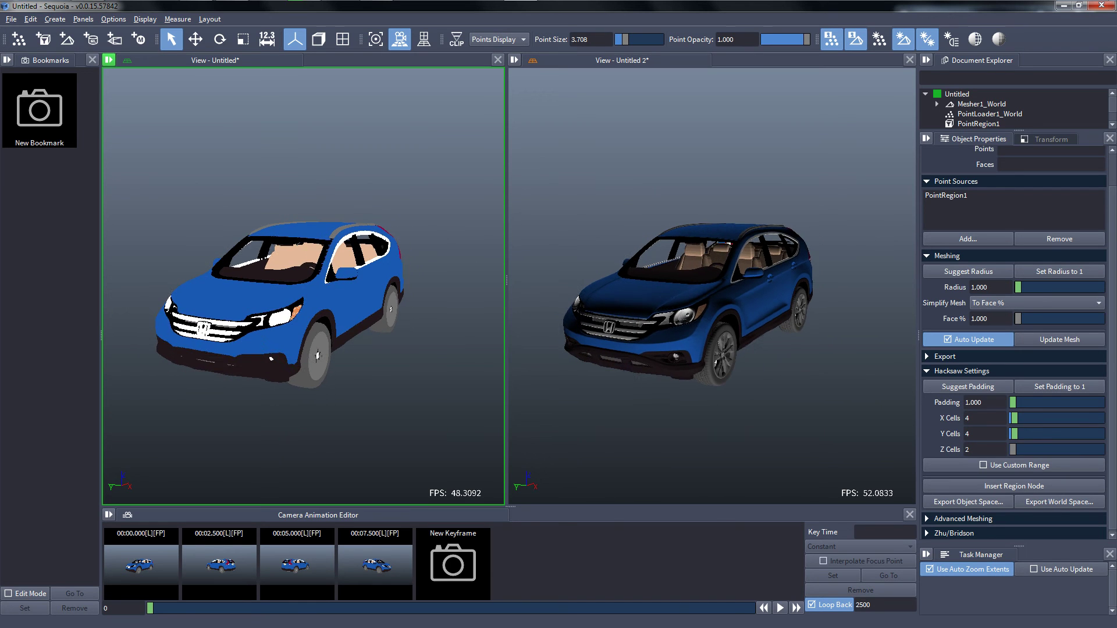
Point the Untitled 2 mesh loader to the simplified mesh partitions, loading Mesher1_World_01of32.xmesh from another Hacksaw version folder.
{"action": "left_click", "coordinate": [672, 326]}
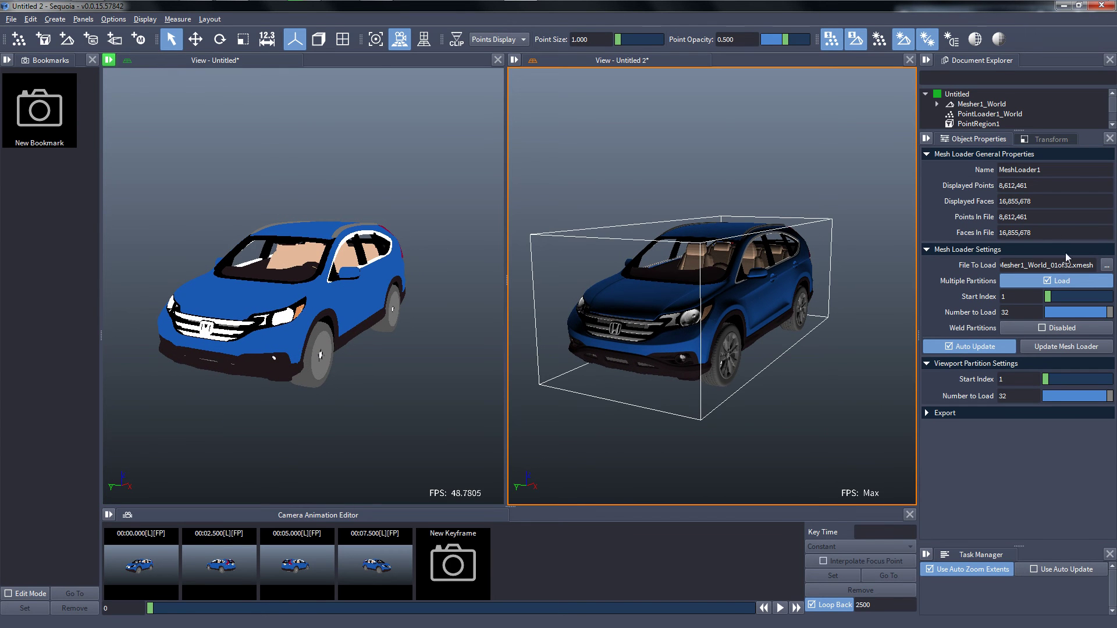
{"action": "left_click", "coordinate": [1106, 265]}
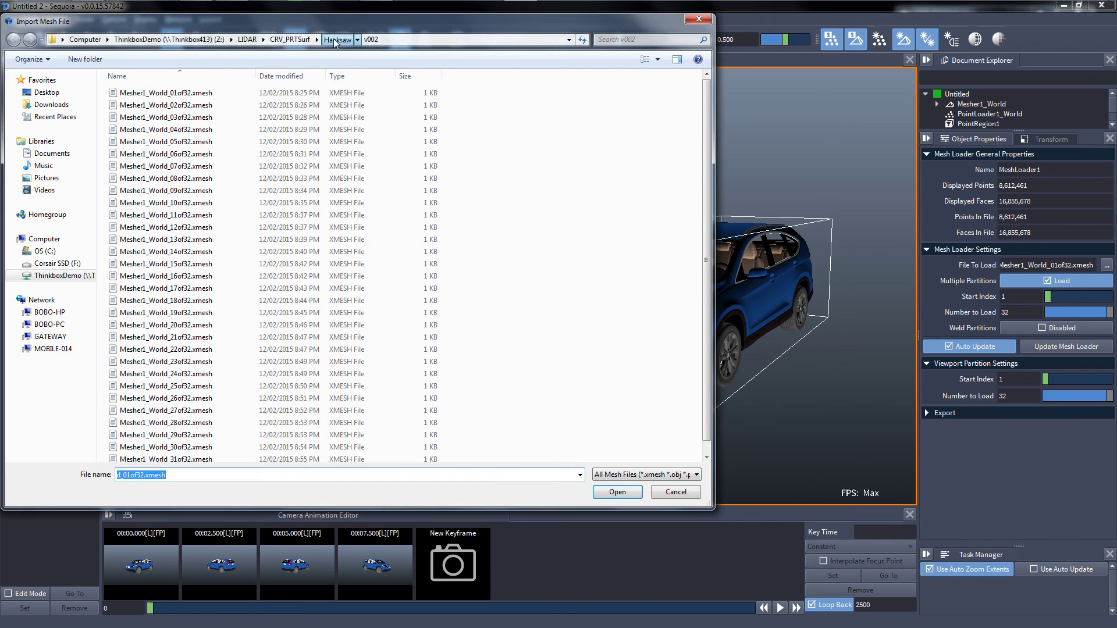
{"action": "left_click", "coordinate": [338, 39]}
{"action": "double_click", "coordinate": [134, 142]}
{"action": "double_click", "coordinate": [140, 93]}
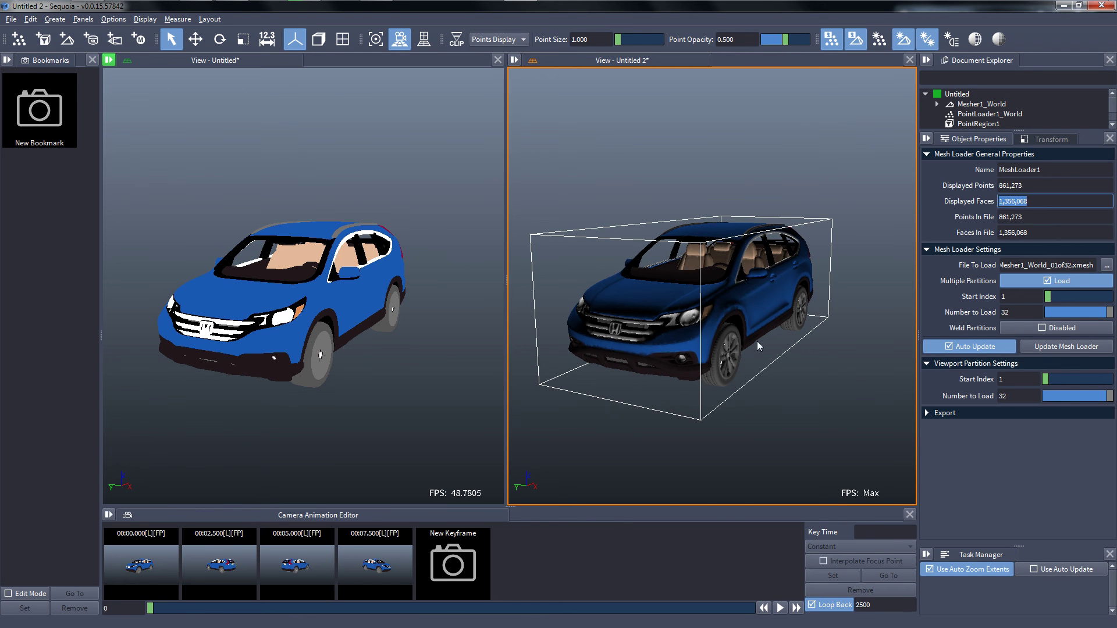
Deselect the mesh and examine the simplified car up close around the front wheel, both shaded and in wireframe.
{"action": "left_click", "coordinate": [756, 386]}
{"action": "scroll", "coordinate": [770, 408], "scroll_direction": "up", "scroll_amount": 6}
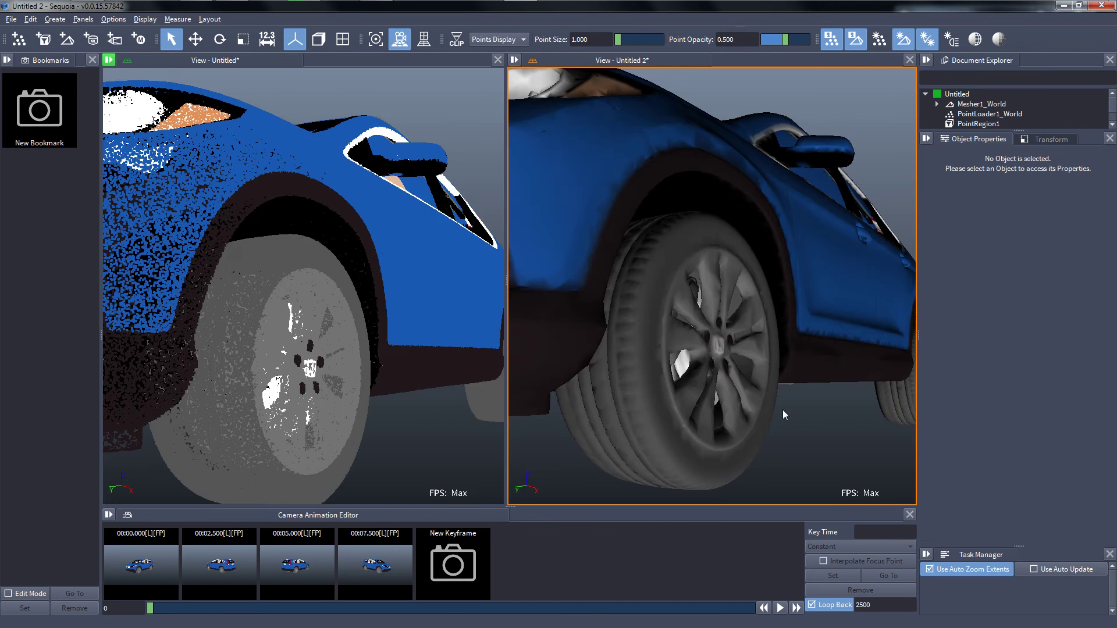
{"action": "scroll", "coordinate": [783, 410], "scroll_direction": "down", "scroll_amount": 1}
{"action": "left_click", "coordinate": [975, 39]}
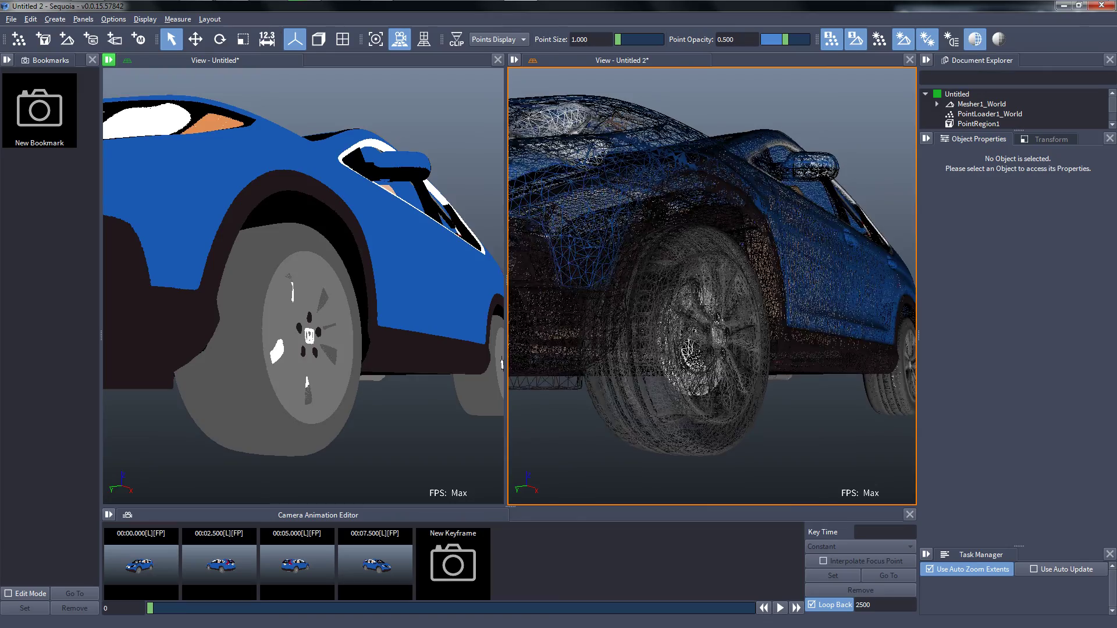
{"action": "middle_click_drag", "start_coordinate": [817, 288], "coordinate": [769, 333]}
{"action": "scroll", "coordinate": [781, 328], "scroll_direction": "up", "scroll_amount": 2}
{"action": "scroll", "coordinate": [768, 351], "scroll_direction": "down", "scroll_amount": 3}
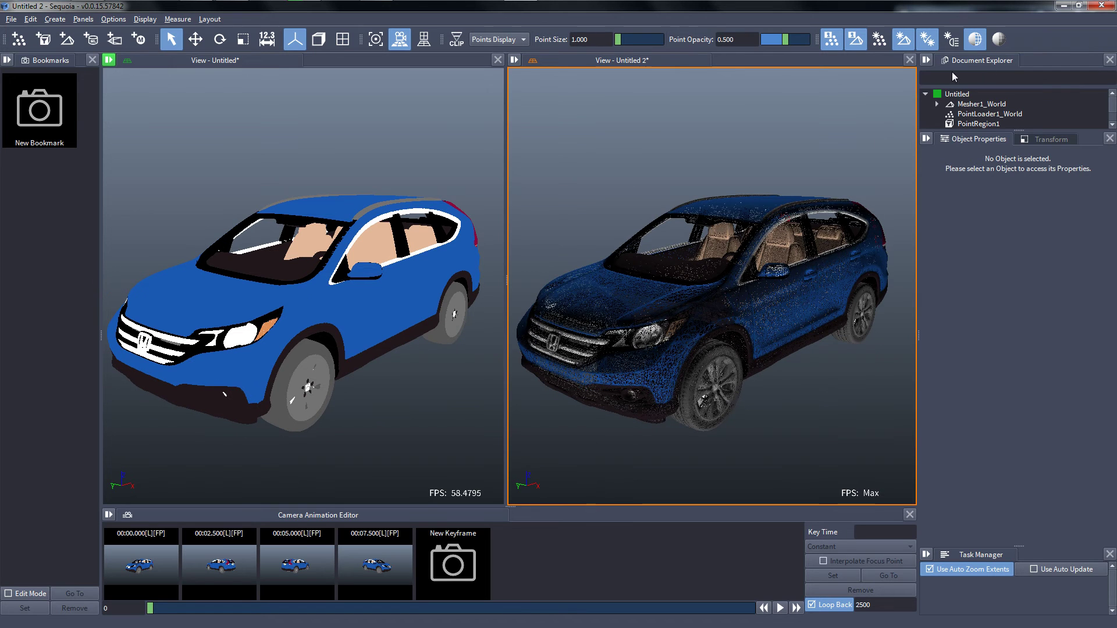
In the Untitled document, reframe the car closer, select its point loader, and create a world turntable around the Z axis.
{"action": "left_click", "coordinate": [498, 399]}
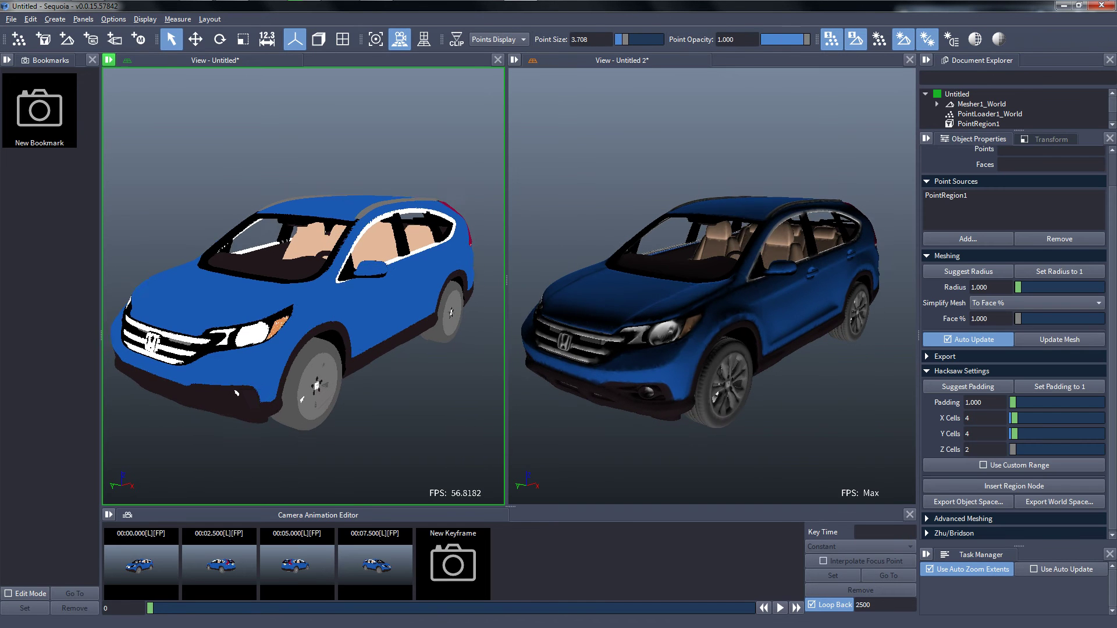
{"action": "middle_click_drag", "start_coordinate": [357, 415], "coordinate": [398, 403]}
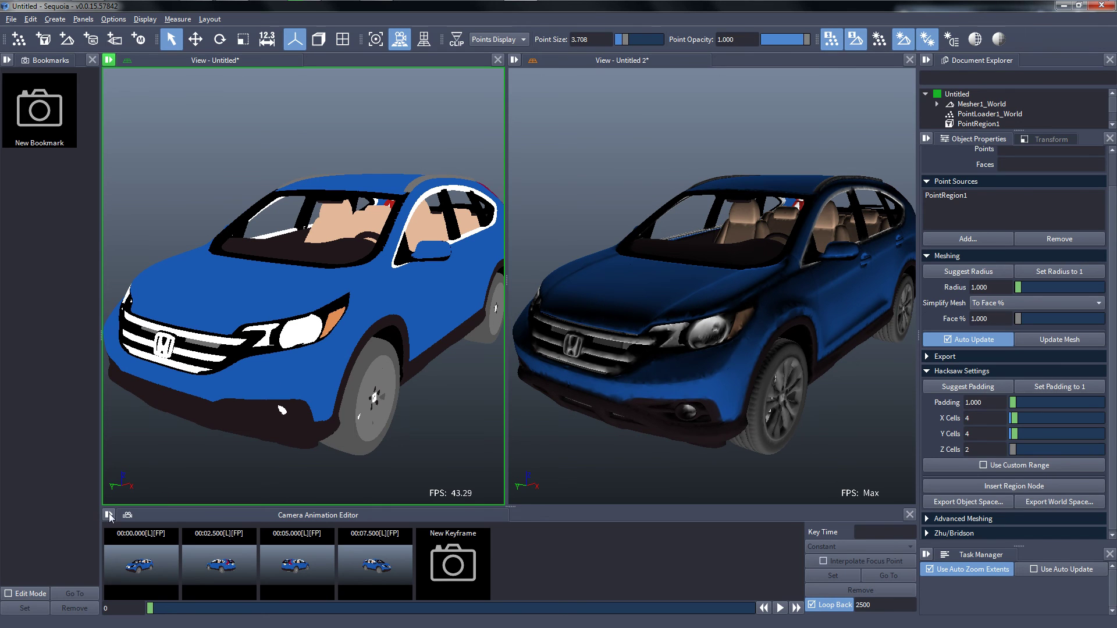
{"action": "left_click", "coordinate": [302, 341]}
{"action": "left_click", "coordinate": [108, 515]}
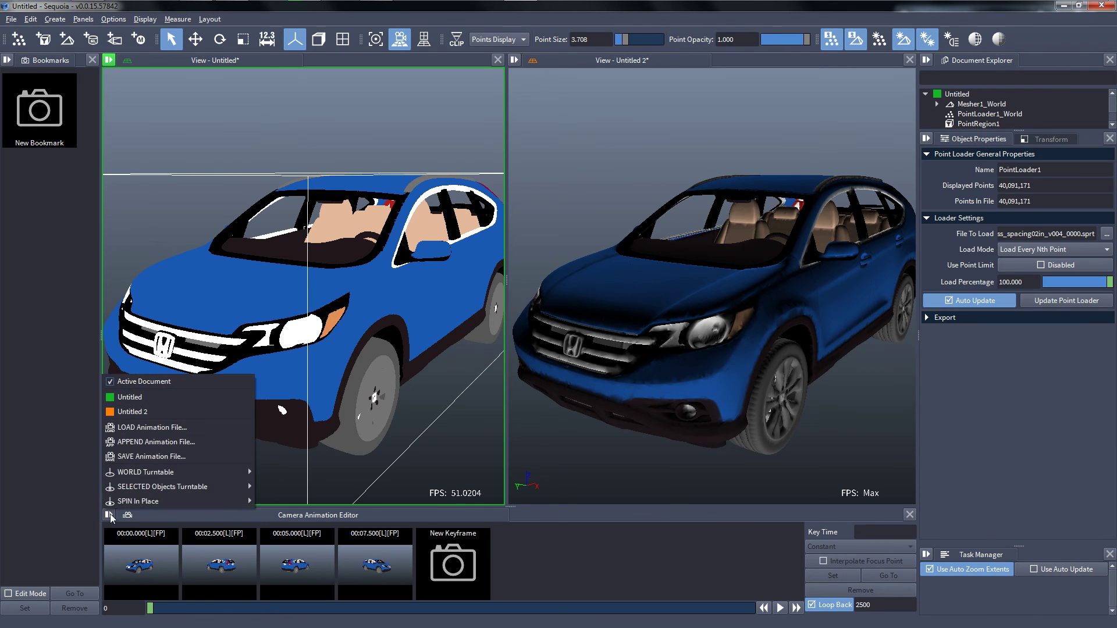
{"action": "mouse_move", "coordinate": [213, 473]}
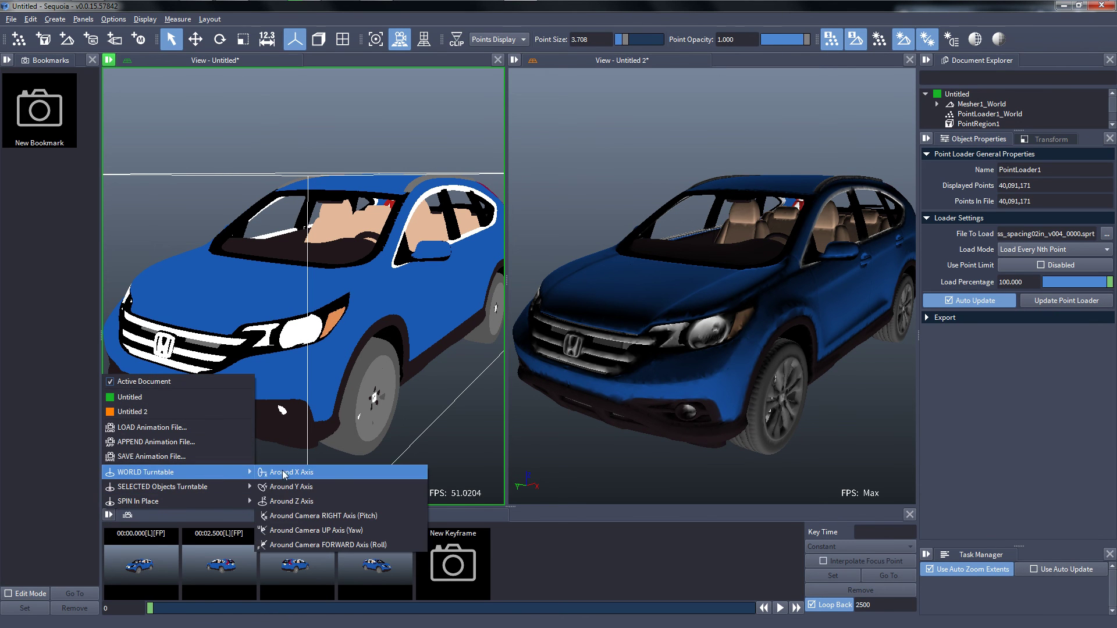
{"action": "left_click", "coordinate": [286, 501]}
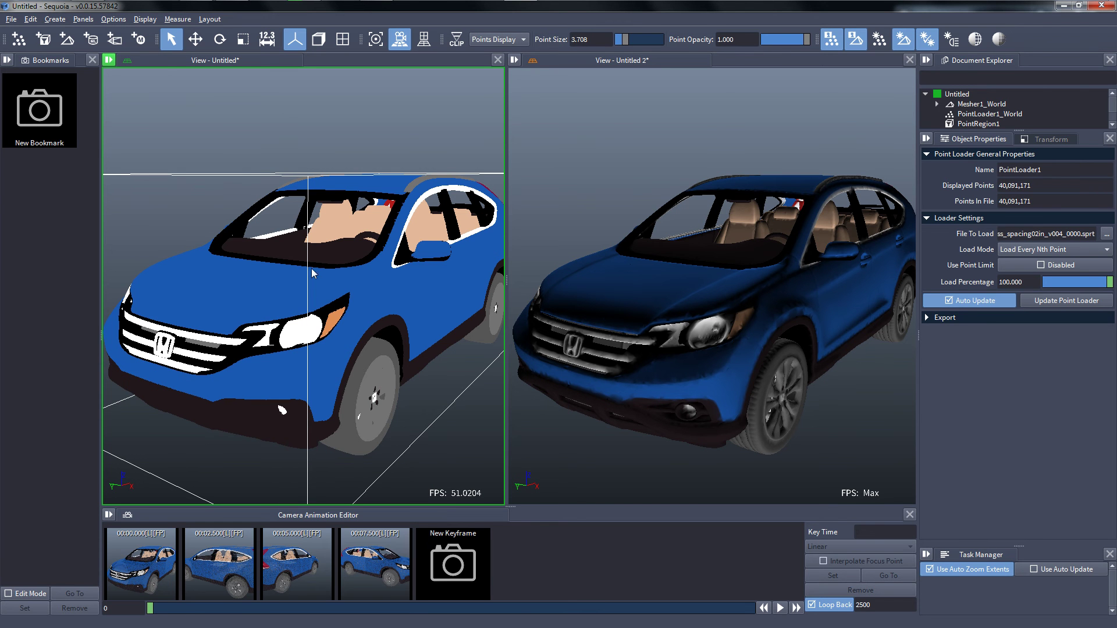
Play the Untitled document's turntable from time 0 to compare the synchronized views, and pause it.
{"action": "left_click_drag", "start_coordinate": [154, 607], "coordinate": [71, 620]}
{"action": "left_click", "coordinate": [780, 608]}
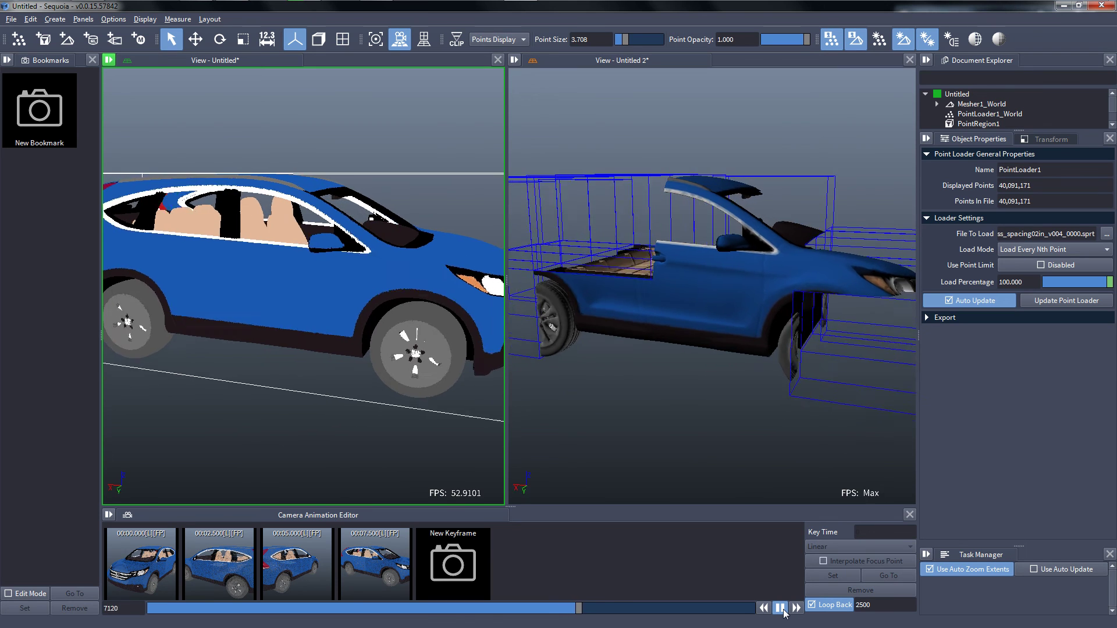
{"action": "left_click", "coordinate": [781, 608]}
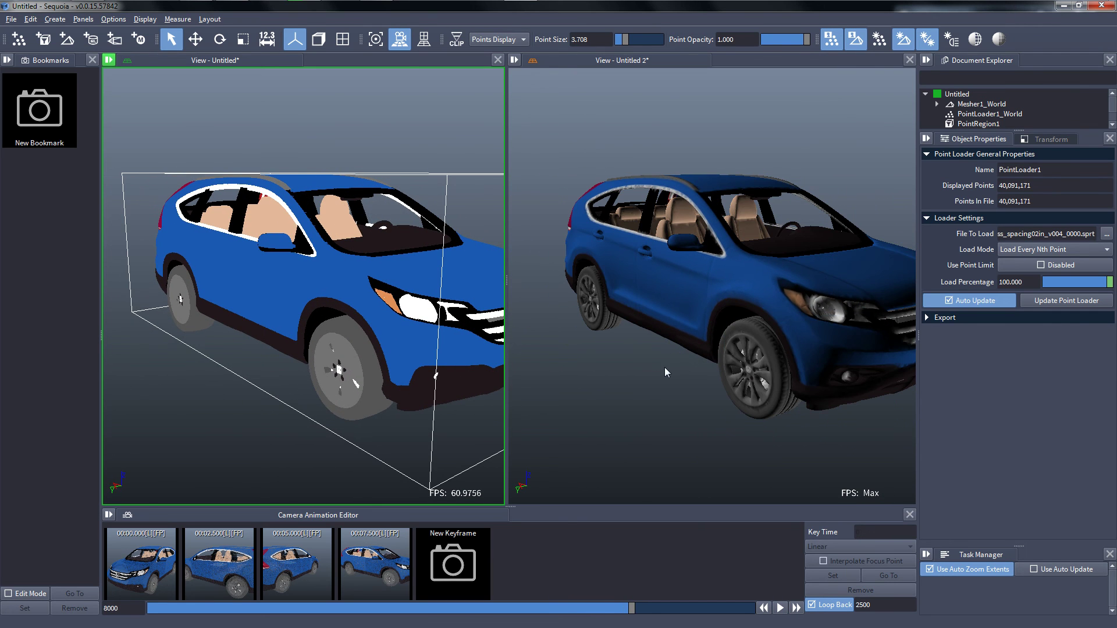
Create a world turntable around the Z axis in the Untitled 2 document and scrub through its animation.
{"action": "left_click", "coordinate": [723, 377]}
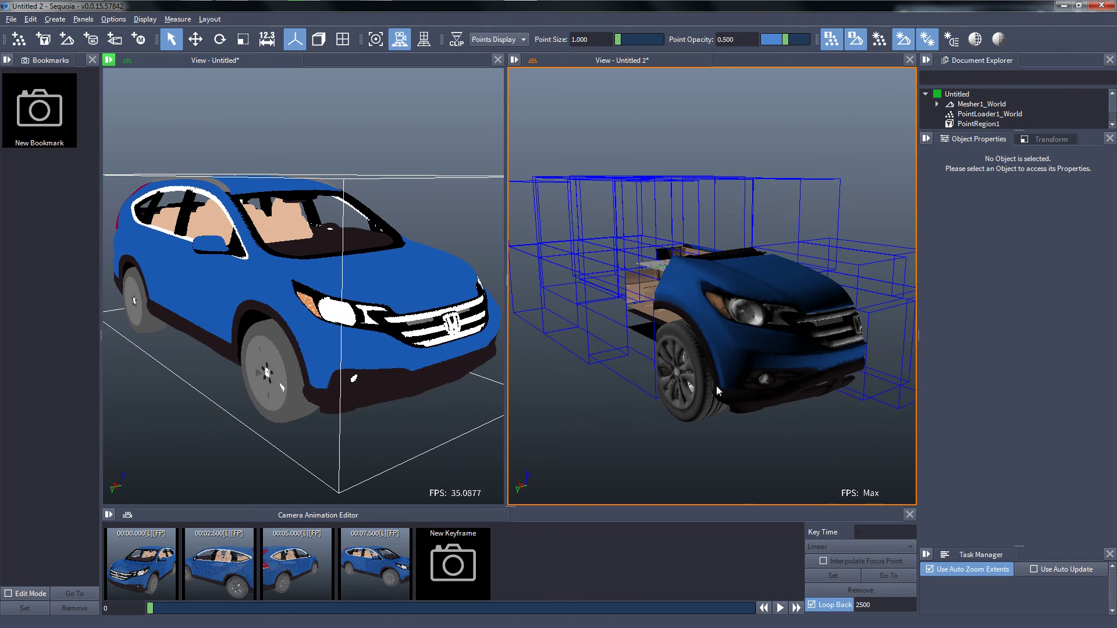
{"action": "left_click", "coordinate": [109, 515]}
{"action": "mouse_move", "coordinate": [233, 472]}
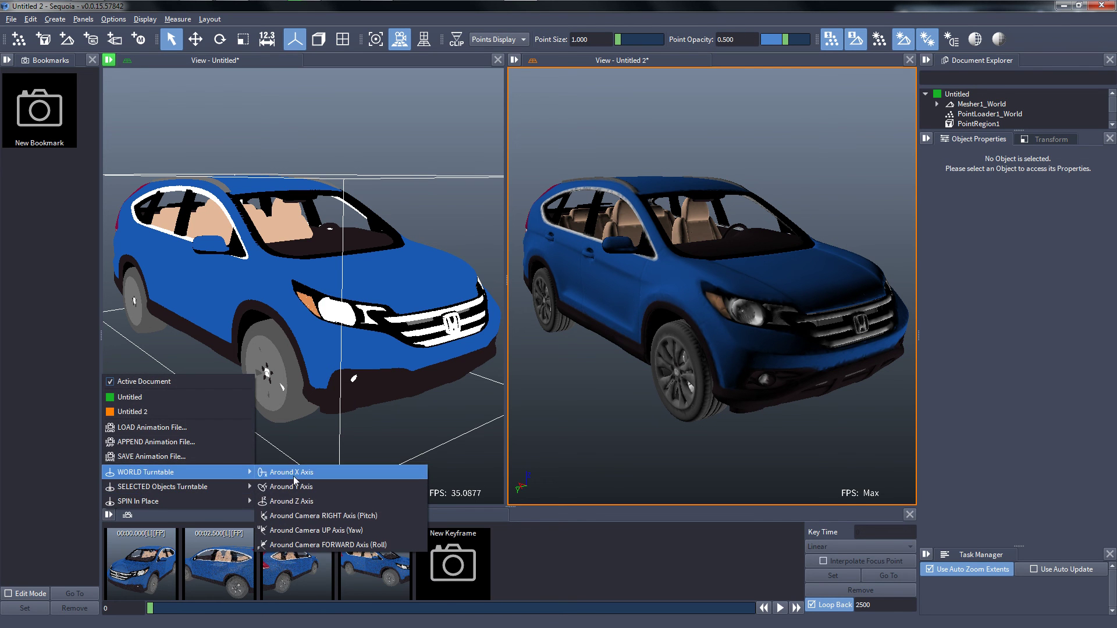
{"action": "left_click", "coordinate": [297, 500]}
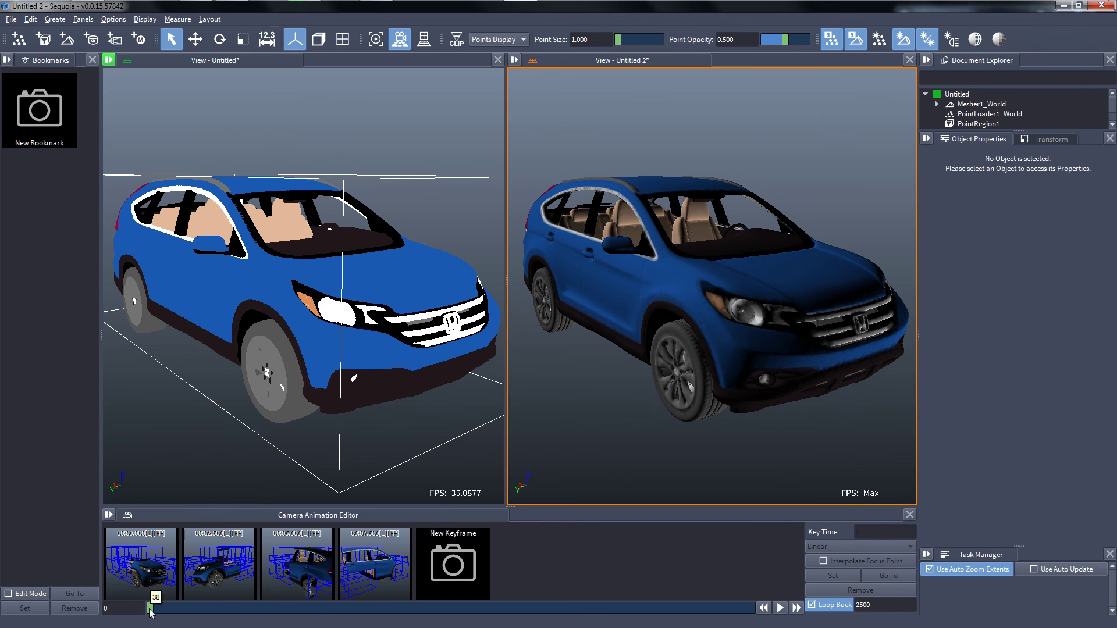
{"action": "left_click_drag", "start_coordinate": [150, 608], "coordinate": [767, 625]}
{"action": "left_click", "coordinate": [763, 609]}
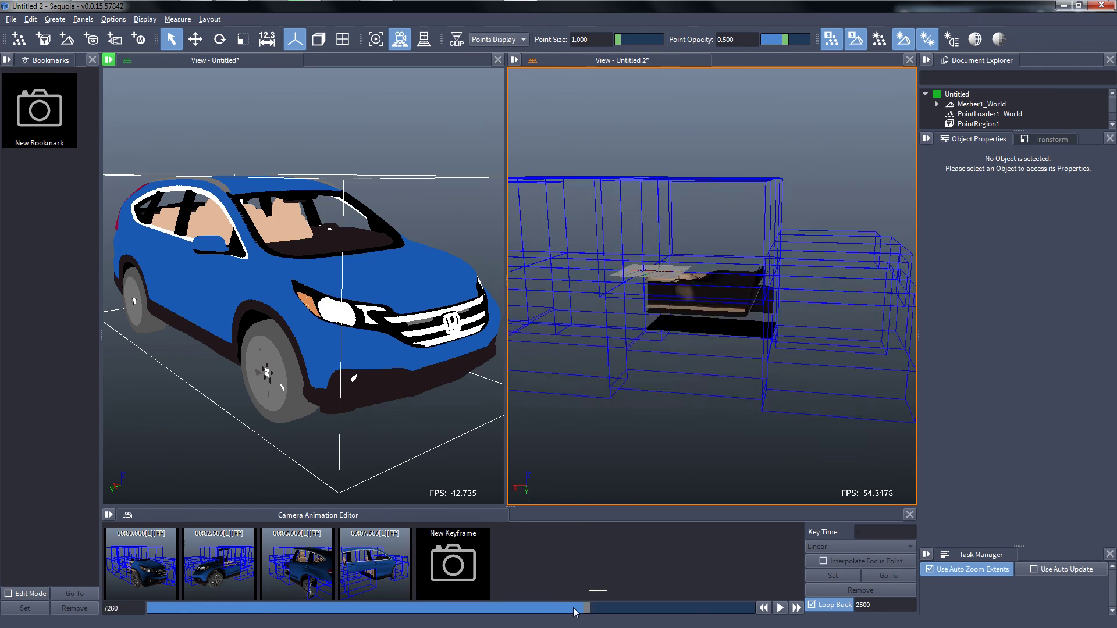